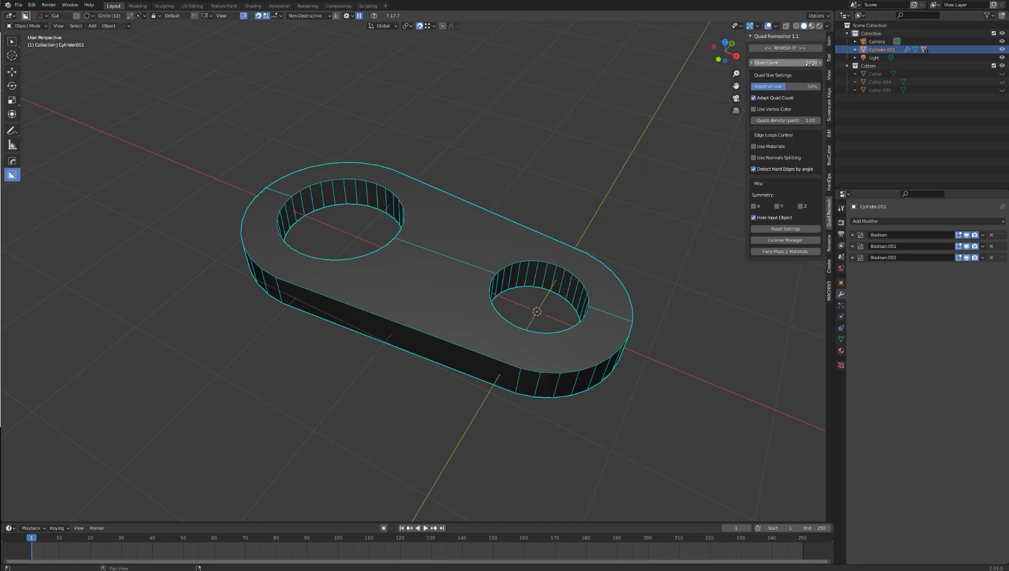
Step: Remesh the two-hole plate at Quad Count 5000 and turn on viewport Statistics
click(787, 48)
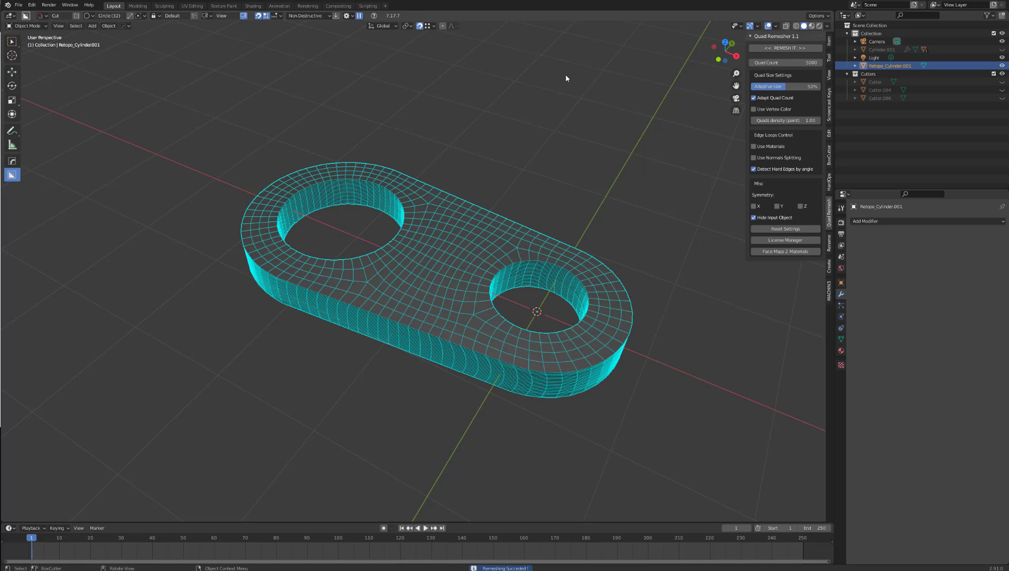
click(775, 26)
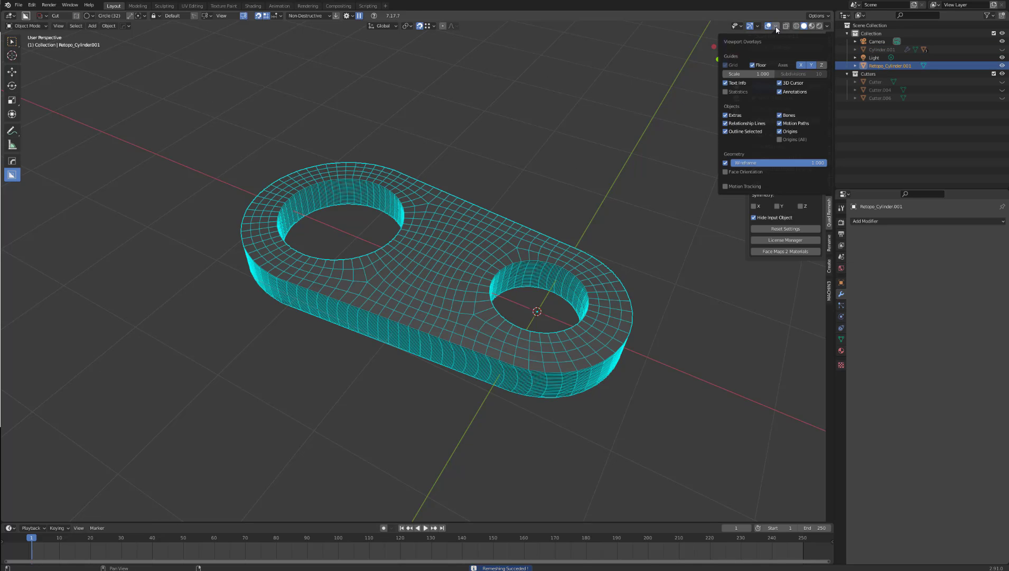
click(761, 90)
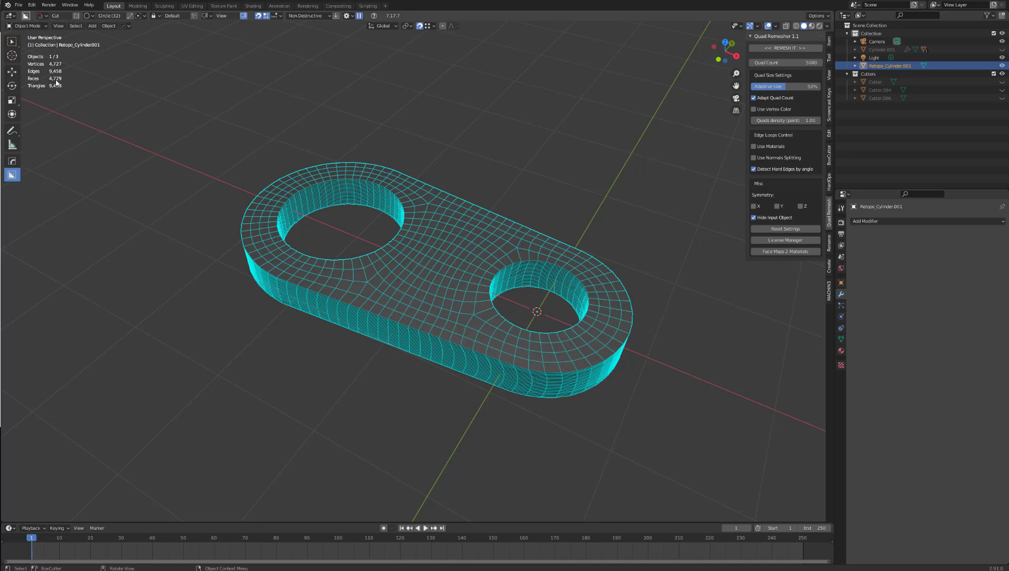
middle_drag(433, 254, 457, 214)
Step: Undo the first remesh and remesh the plate again at a Quad Count of 1000
click(626, 165)
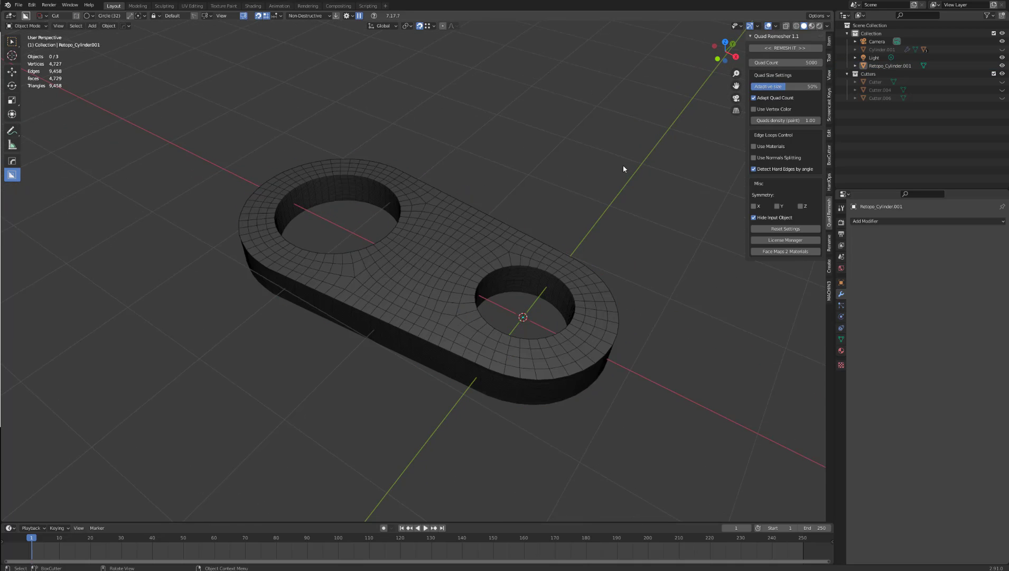
key(ctrl+z)
key(ctrl+z)
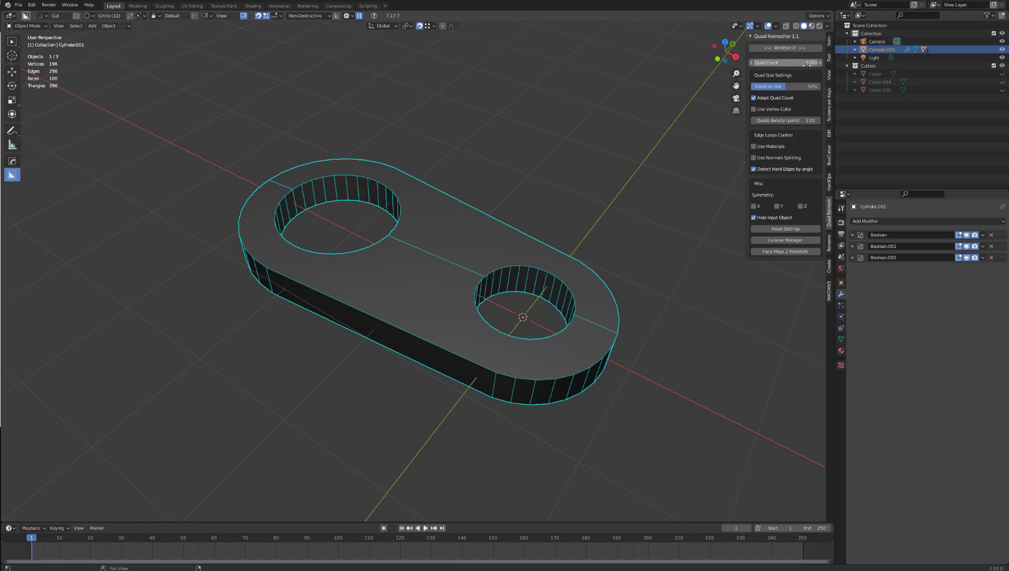
click(790, 63)
text(100)
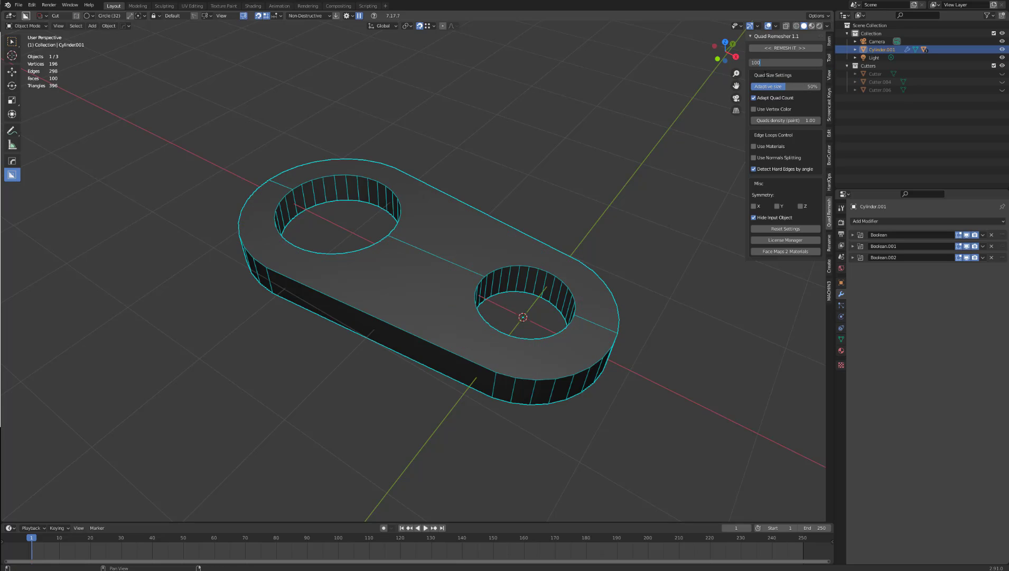
text(0)
key(Return)
click(785, 48)
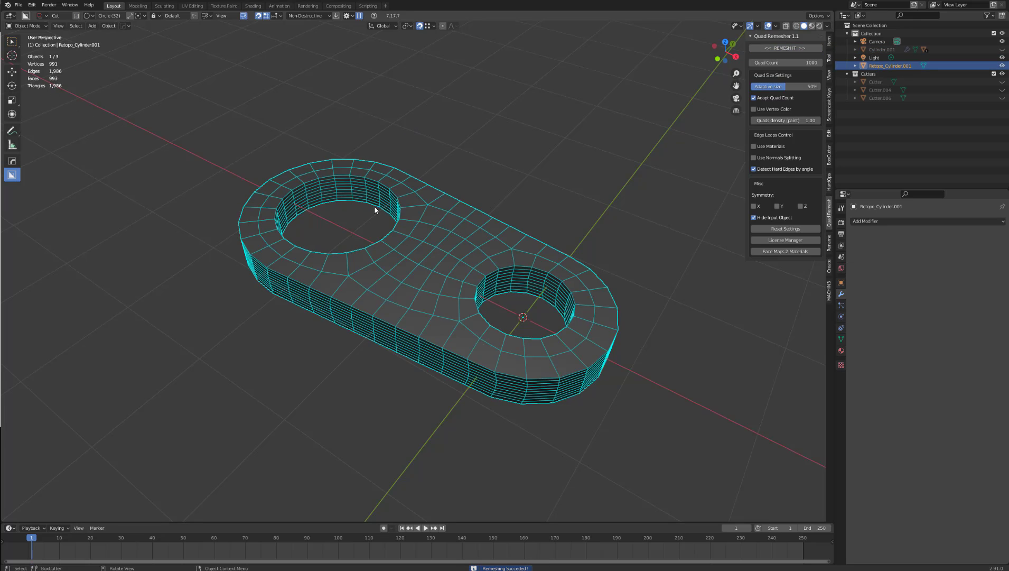
middle_drag(449, 221, 446, 221)
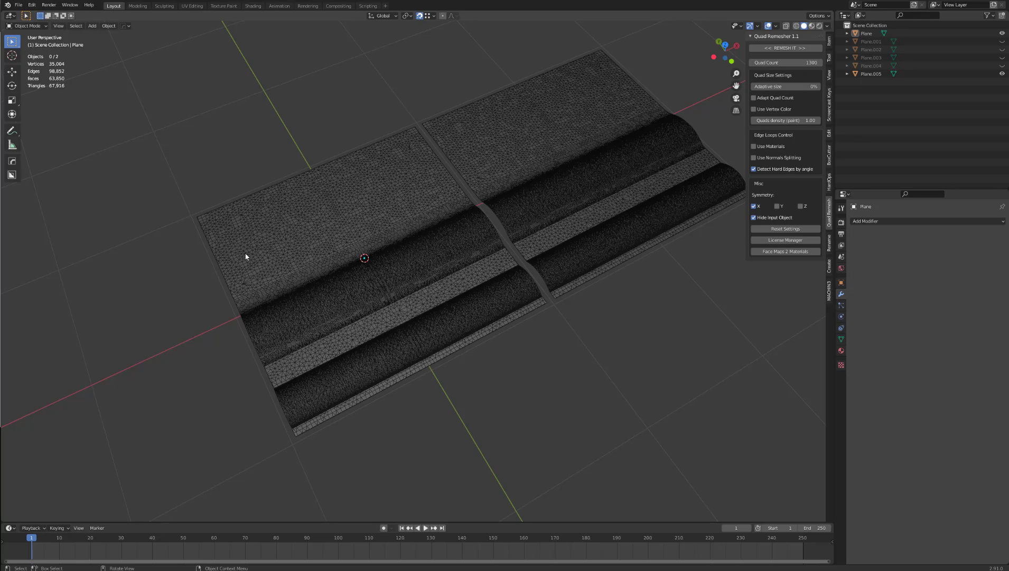
Step: Select the left ridged Plane and remesh it with adaptive size at 0%
click(293, 235)
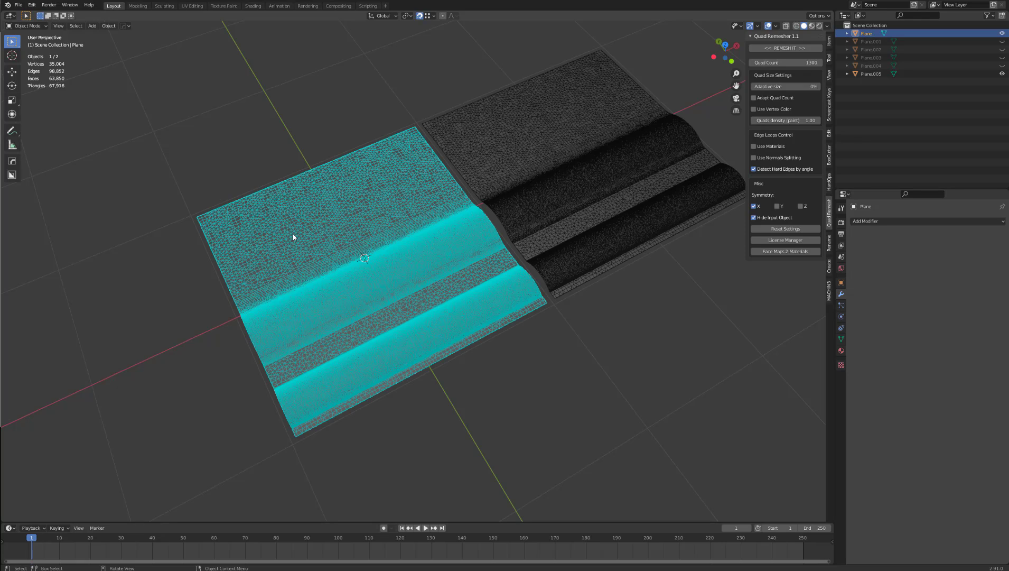
click(797, 49)
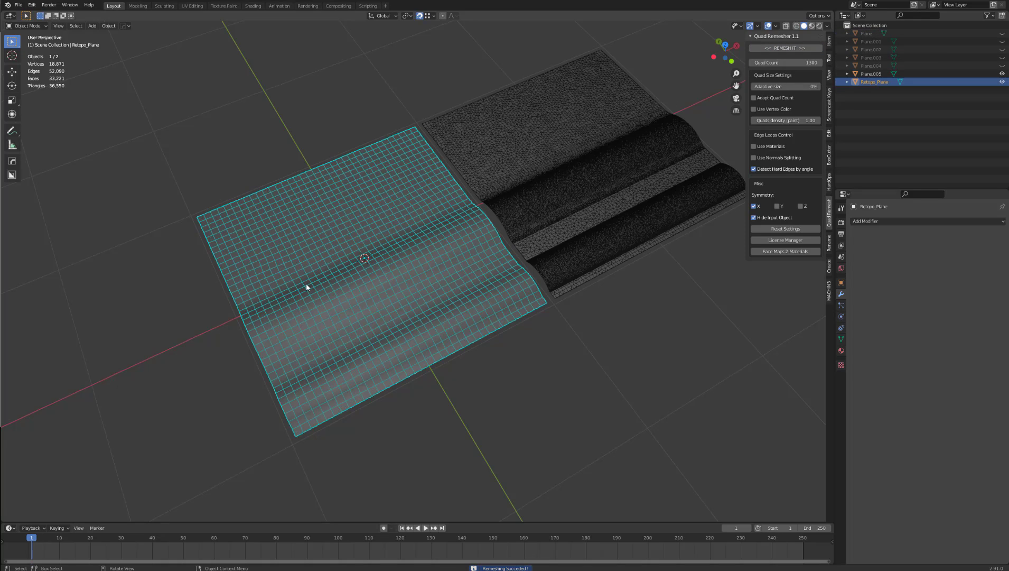
Step: Remesh the right ridged plane Plane.005 with Adaptive size set to 100%
click(530, 208)
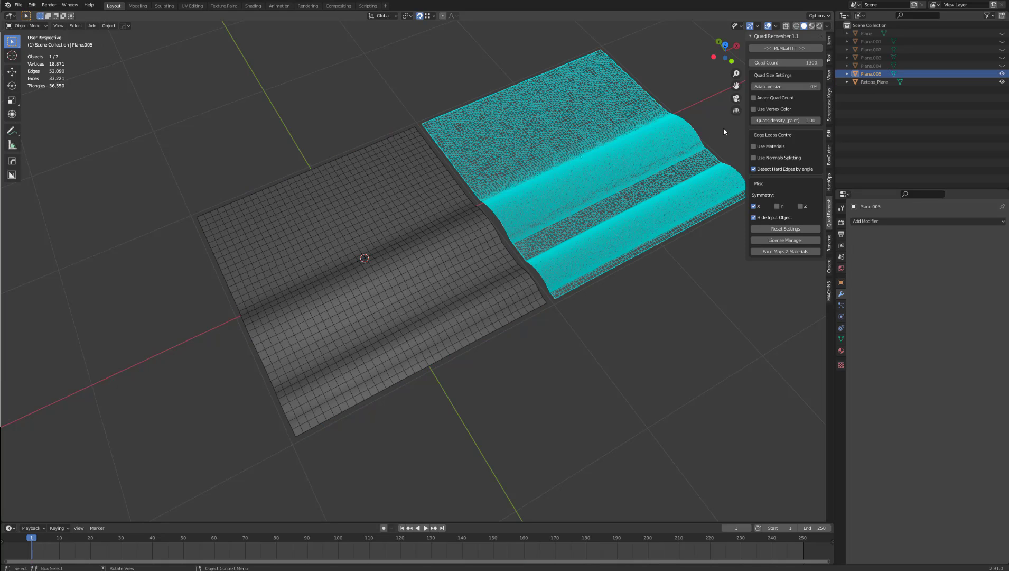
drag(775, 86, 824, 87)
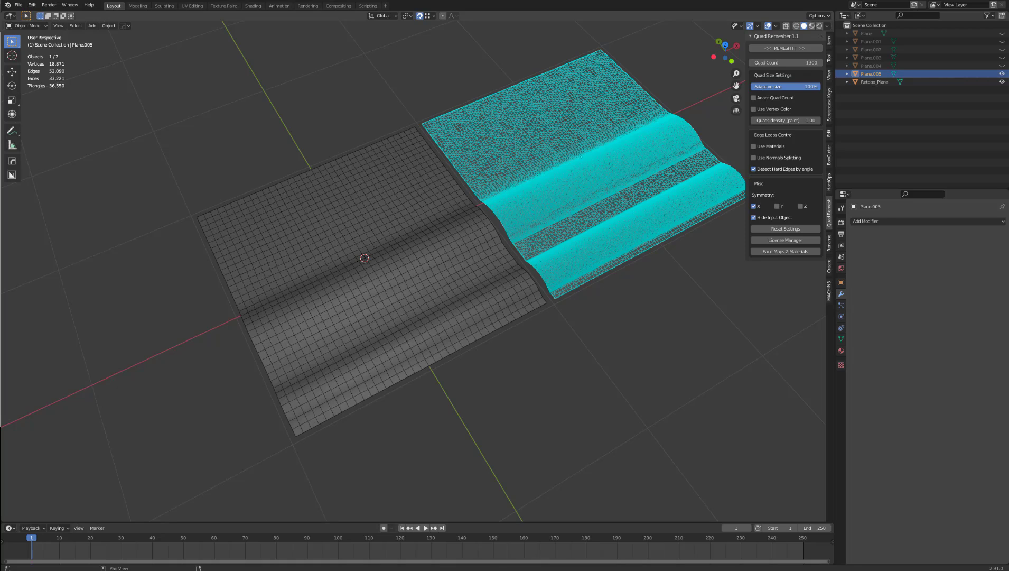
click(795, 49)
Step: View both remeshed planes from a low angle with the wireframe overlay hidden
middle_drag(596, 208, 577, 189)
scroll(611, 288, up, 2)
shift+middle_drag(660, 285, 471, 274)
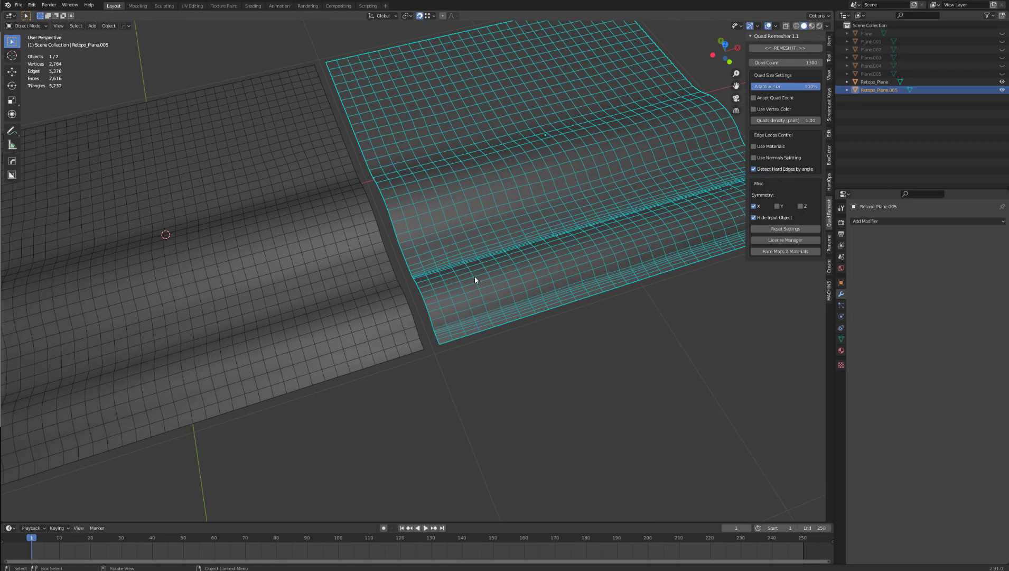
key(shift+w)
scroll(401, 309, down, 2)
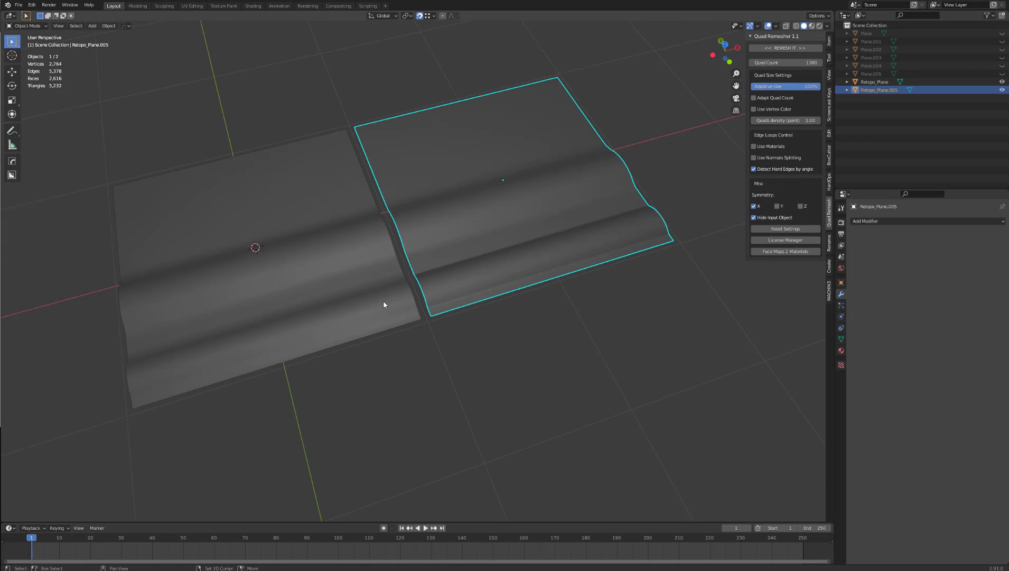
shift+middle_drag(375, 300, 419, 290)
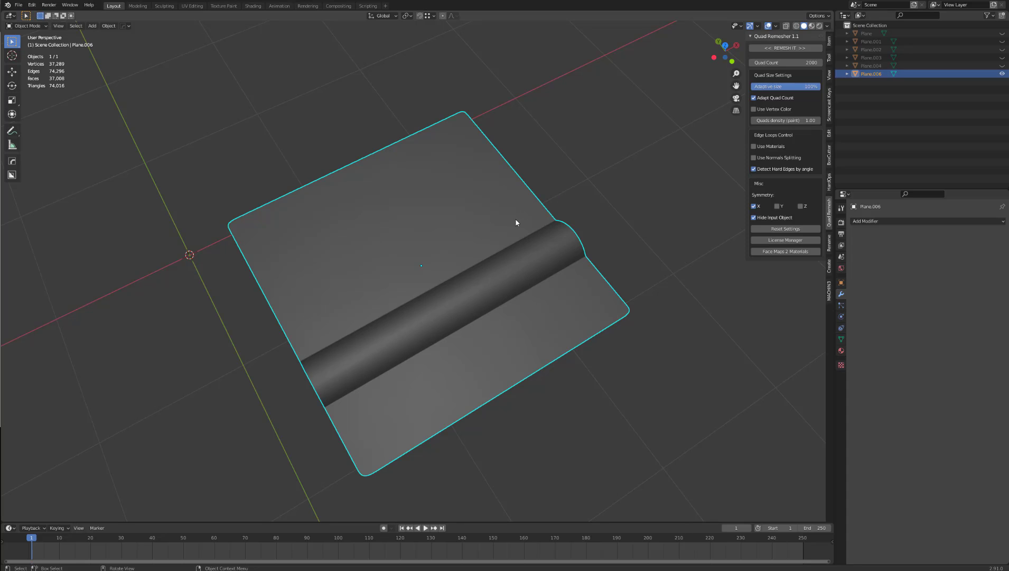
Step: Remesh the single ridged plane at Quad Count 2000 with Adapt Quad Count off
mouse_move(517, 222)
middle_down()
mouse_move(493, 215)
mouse_move(501, 201)
mouse_move(455, 224)
middle_up()
key(shift+z)
key(shift+z)
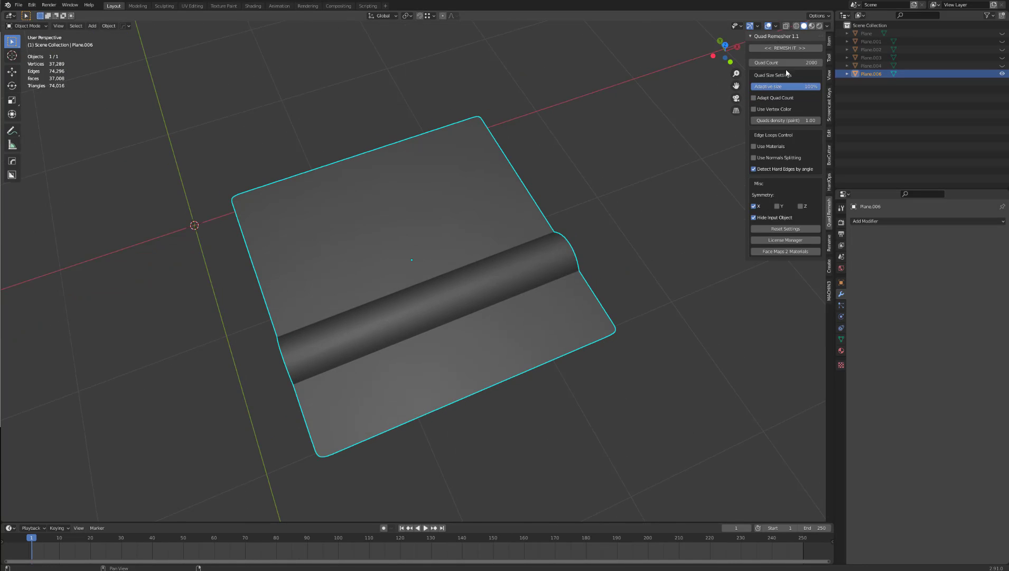
click(788, 50)
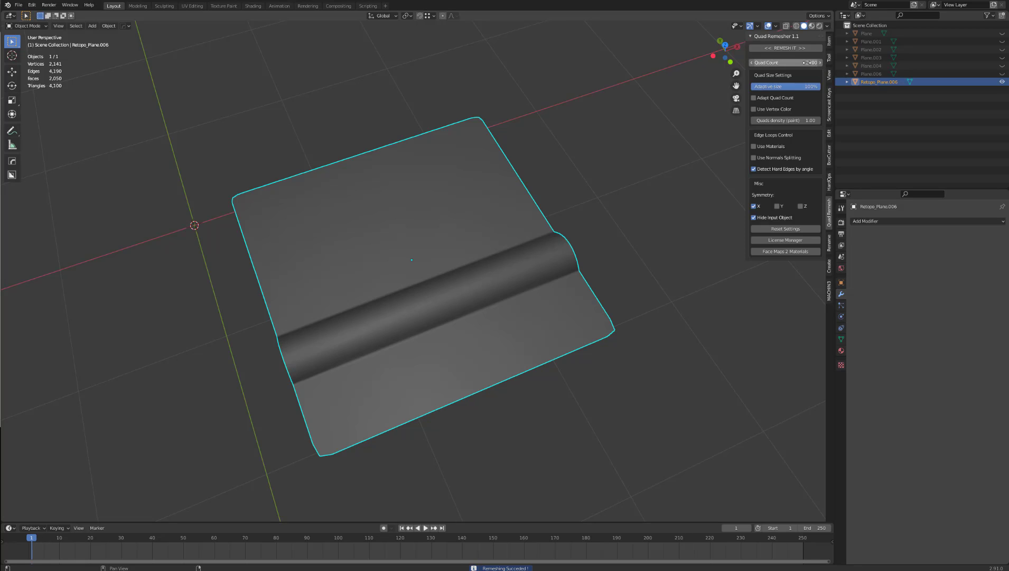
Step: Inspect Retopo_Plane.006's quad faces with wireframe in face Edit Mode, then return to Object Mode
key(shift+z)
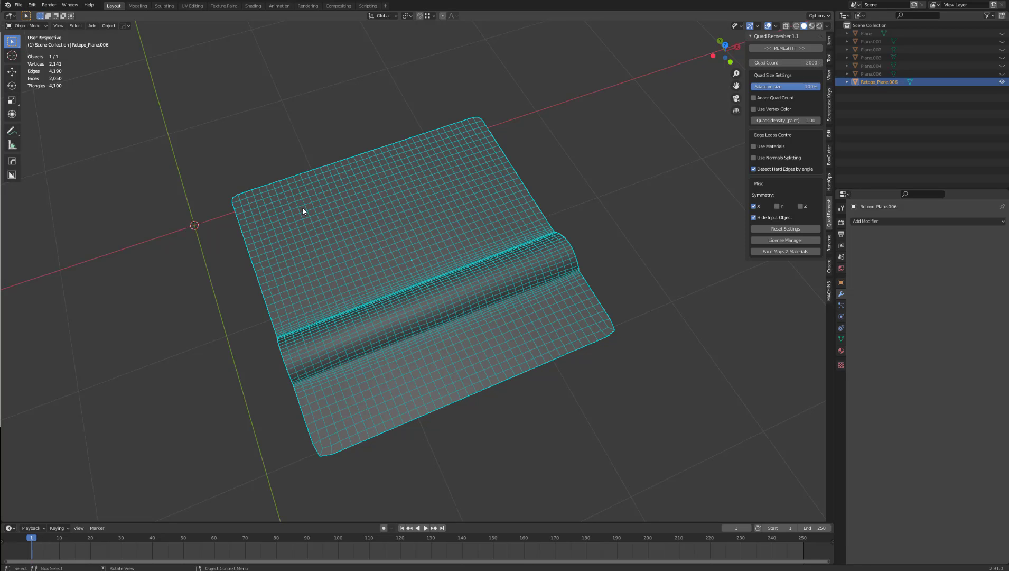
key(Tab)
click(356, 213)
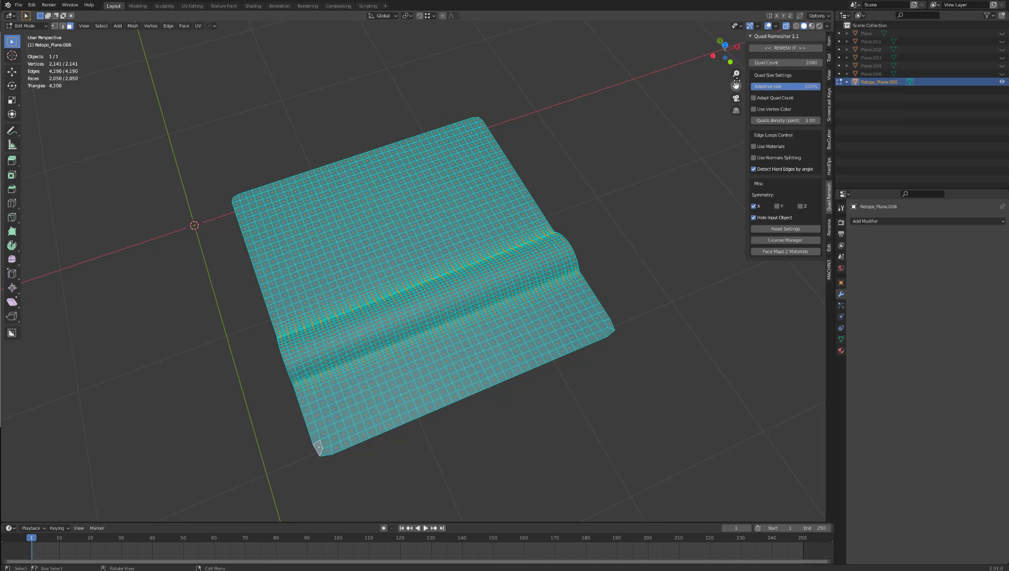
key(Tab)
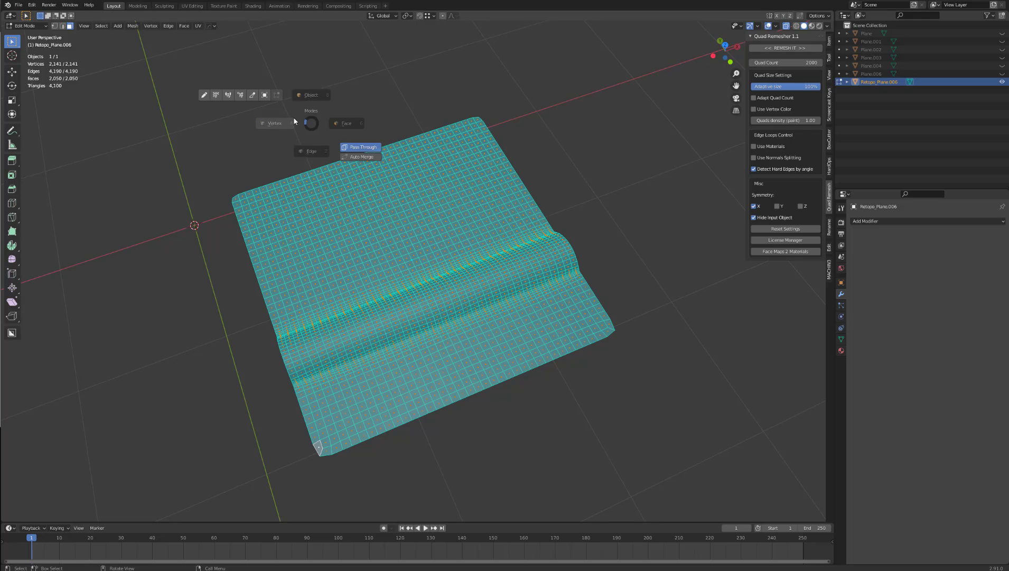
click(343, 144)
Step: Undo the remesh and remesh the plane again with Adapt Quad Count turned on
key(ctrl+z)
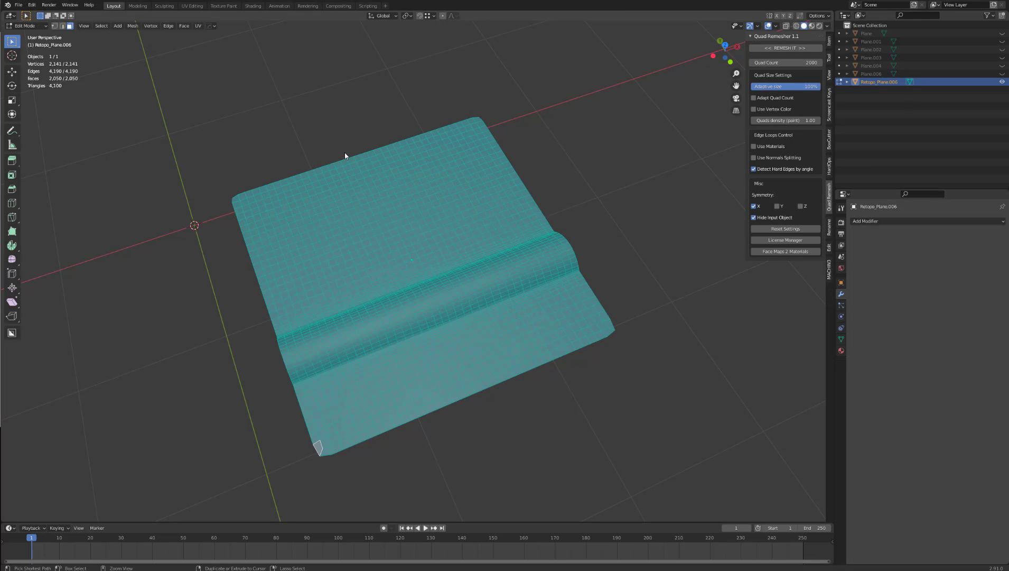
key(ctrl+z)
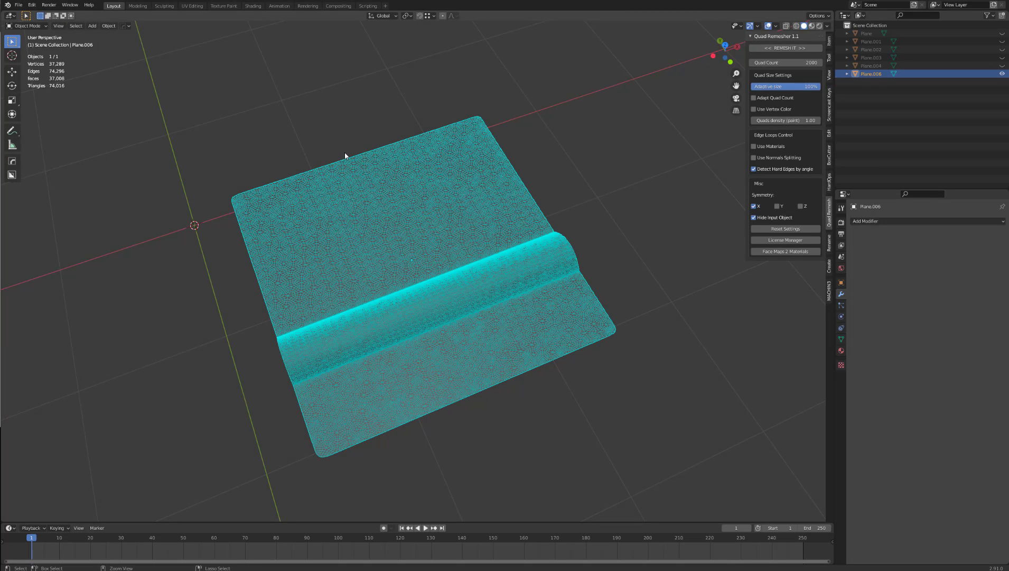
click(755, 97)
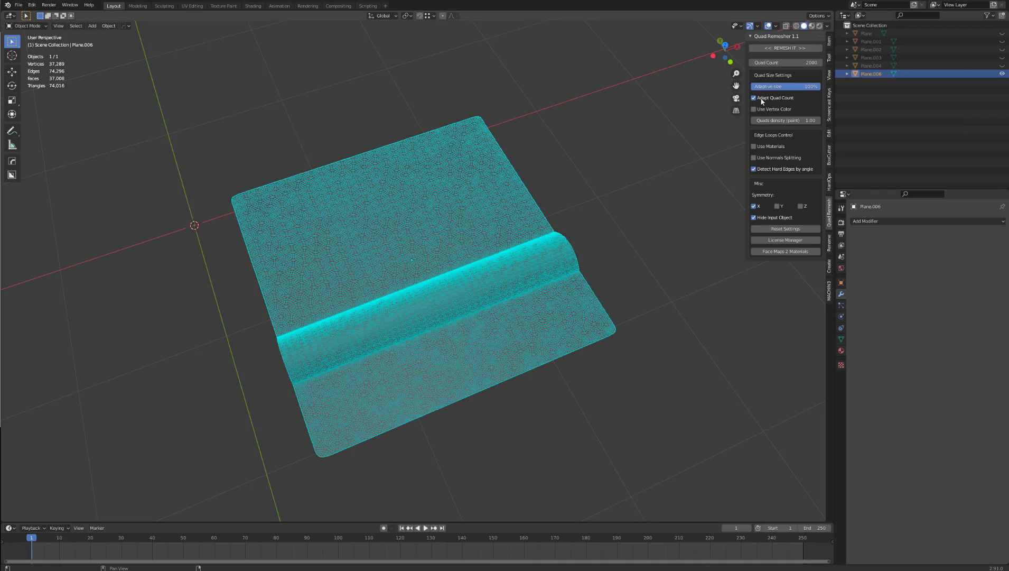
click(779, 48)
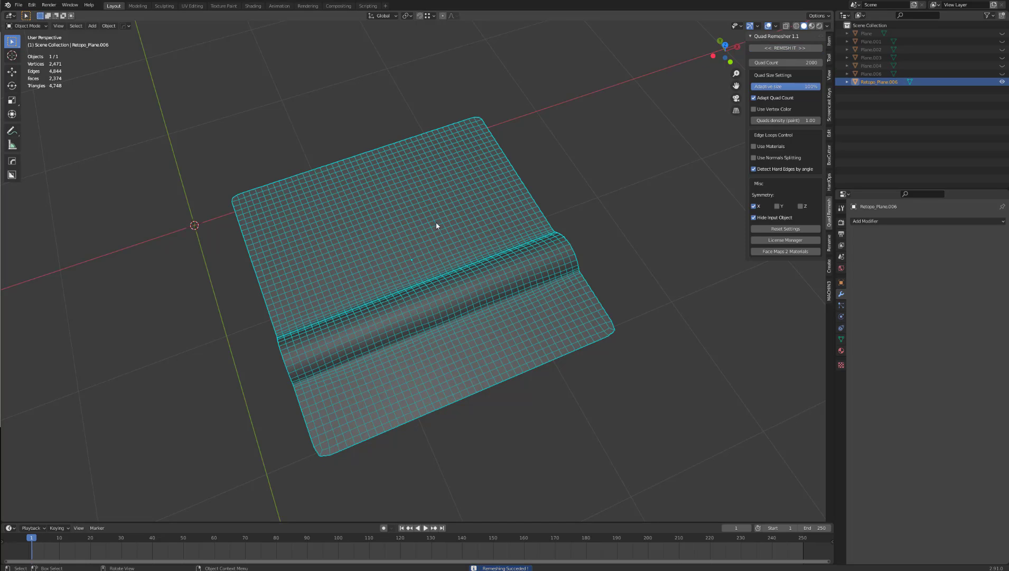
Step: Inspect the new remesh's faces in face Edit Mode, then return to Object Mode
key(Tab)
click(432, 226)
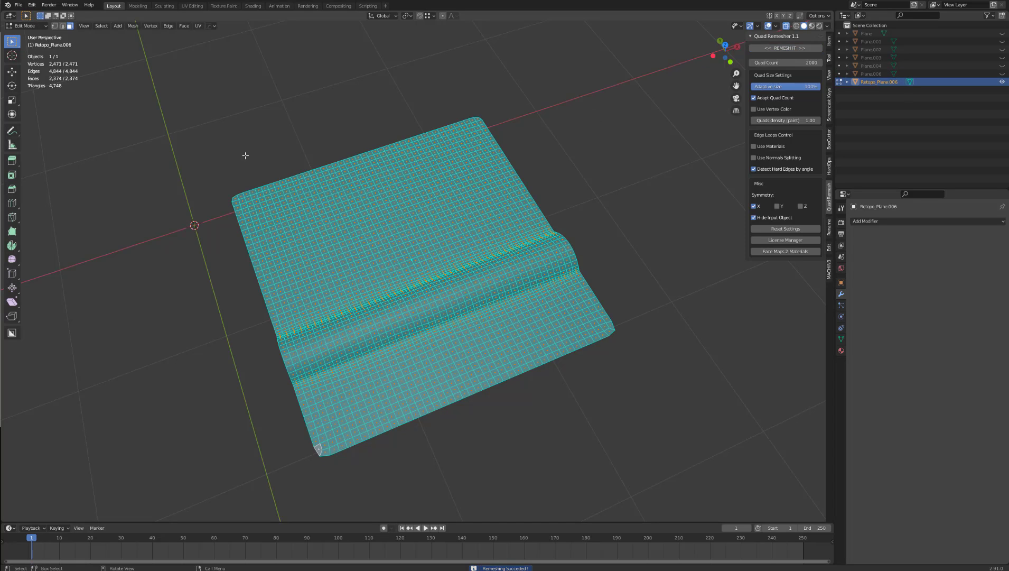
middle_drag(159, 153, 353, 176)
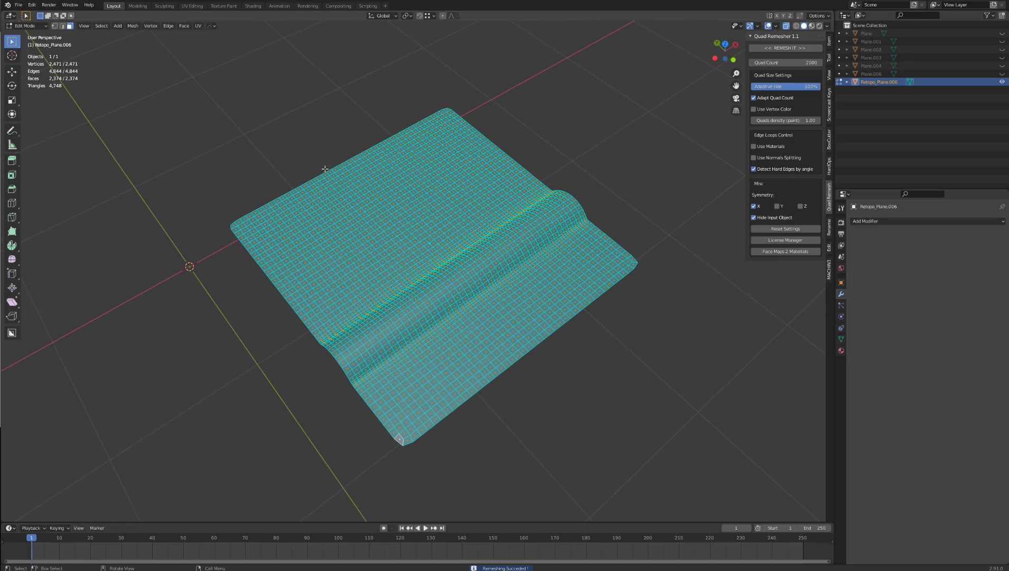
key(Tab)
click(356, 129)
Step: View the remeshed plane without the wireframe overlay and unhide all hidden objects
scroll(412, 206, up, 4)
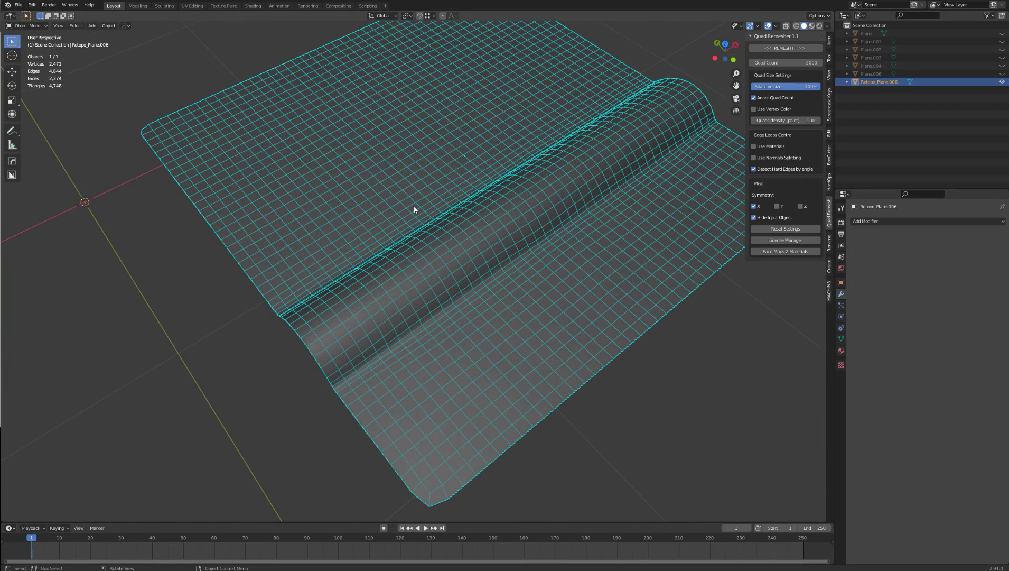
scroll(401, 210, down, 3)
middle_drag(392, 190, 460, 189)
scroll(467, 201, up, 3)
key(shift+w)
scroll(489, 198, down, 4)
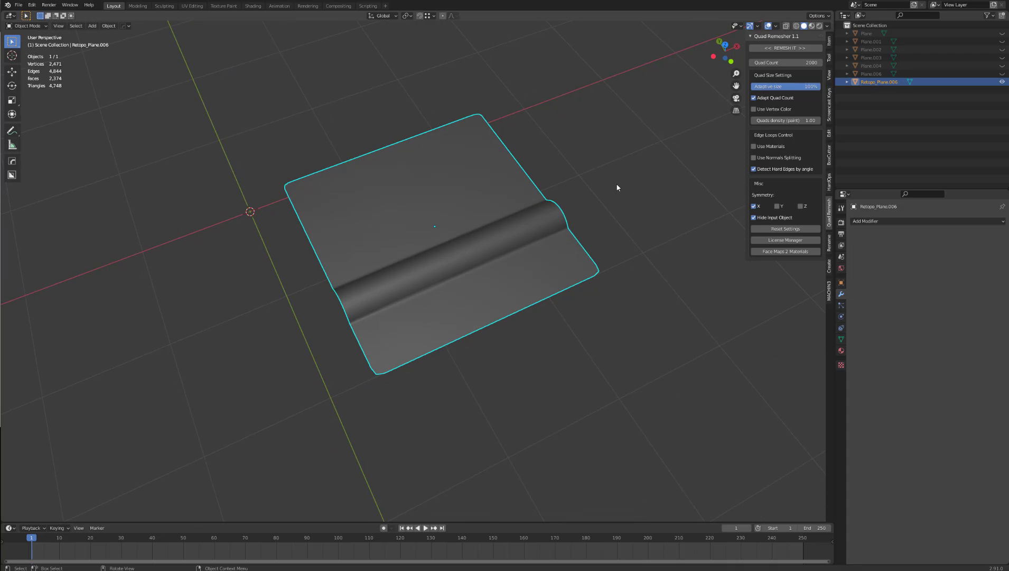
key(alt+h)
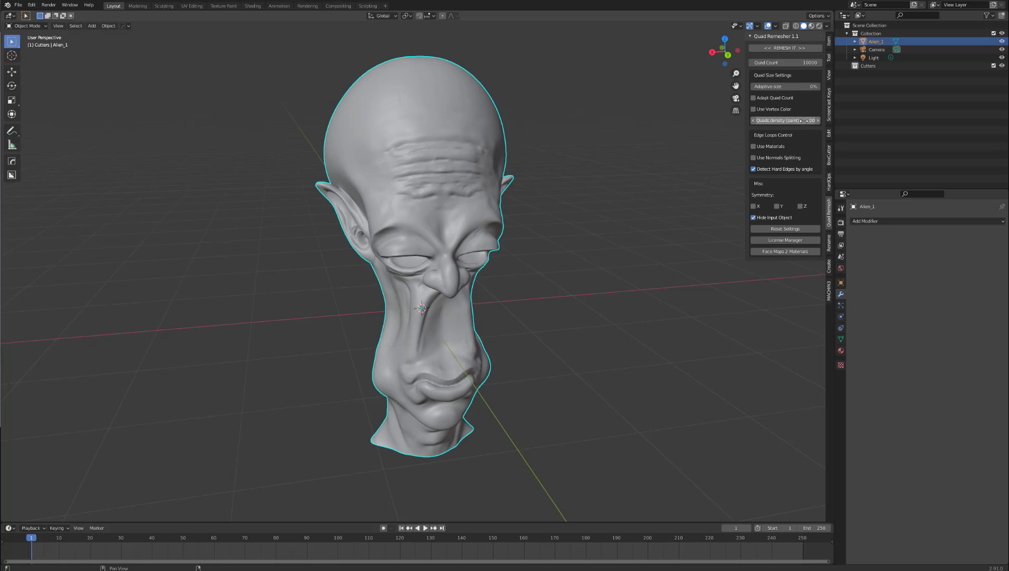
Step: Inspect Alien_1's dense mesh with the wireframe overlay and open the interaction mode menu
middle_drag(493, 207, 516, 194)
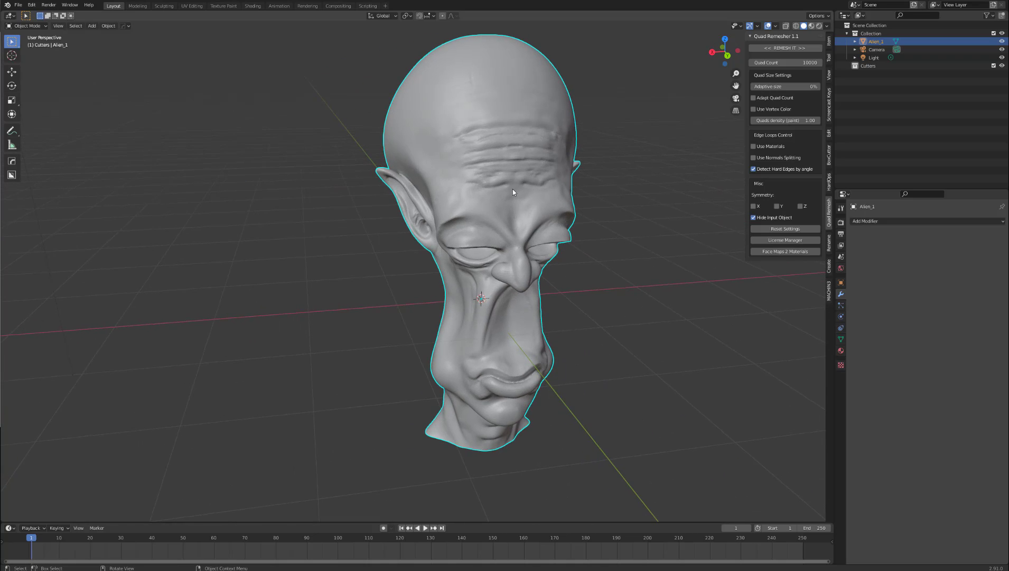
key(shift+z)
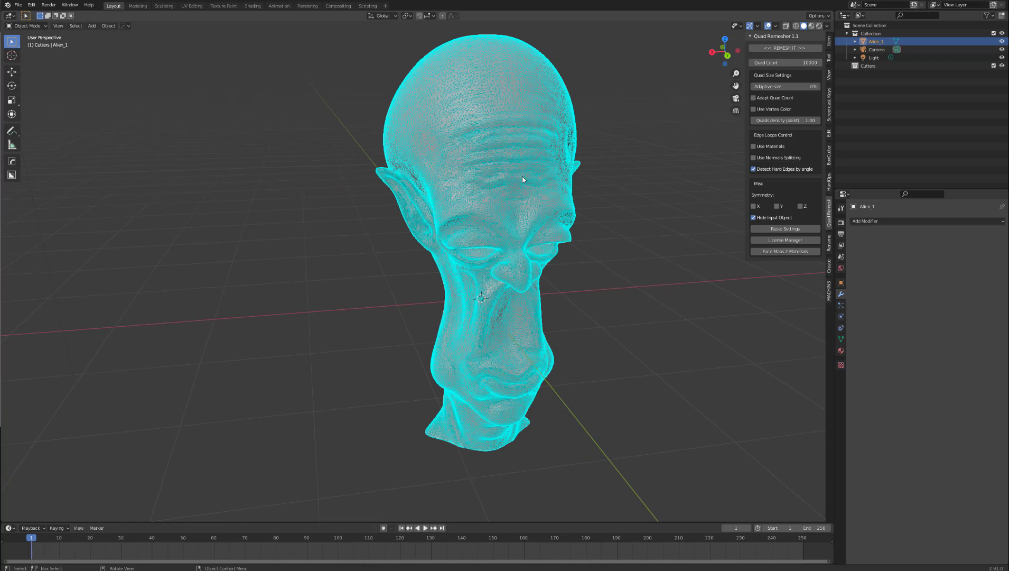
middle_drag(525, 179, 640, 170)
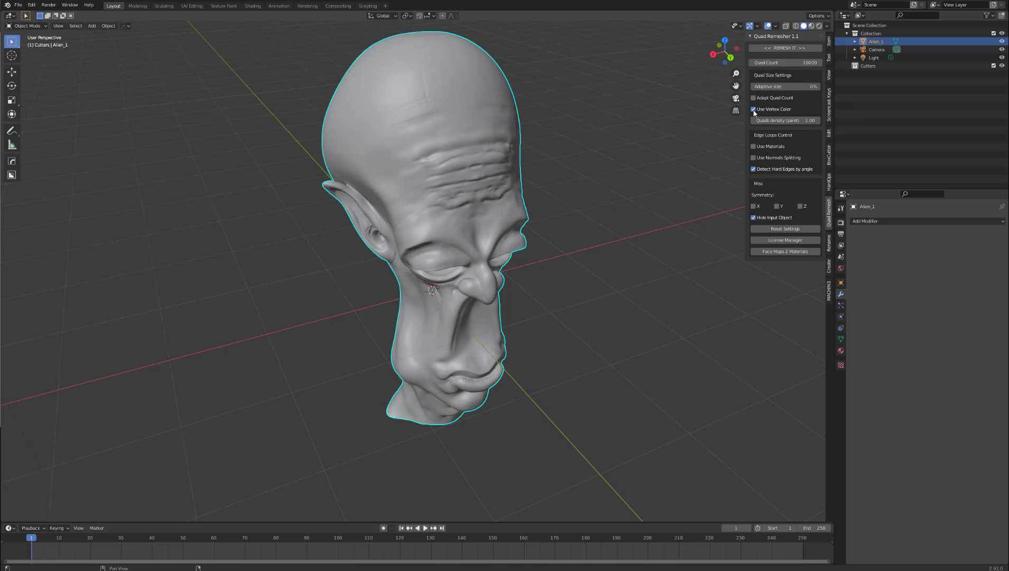
click(42, 25)
Step: Enter Vertex Paint, adjust the paint density, and paint red around the nose and right eye
click(33, 62)
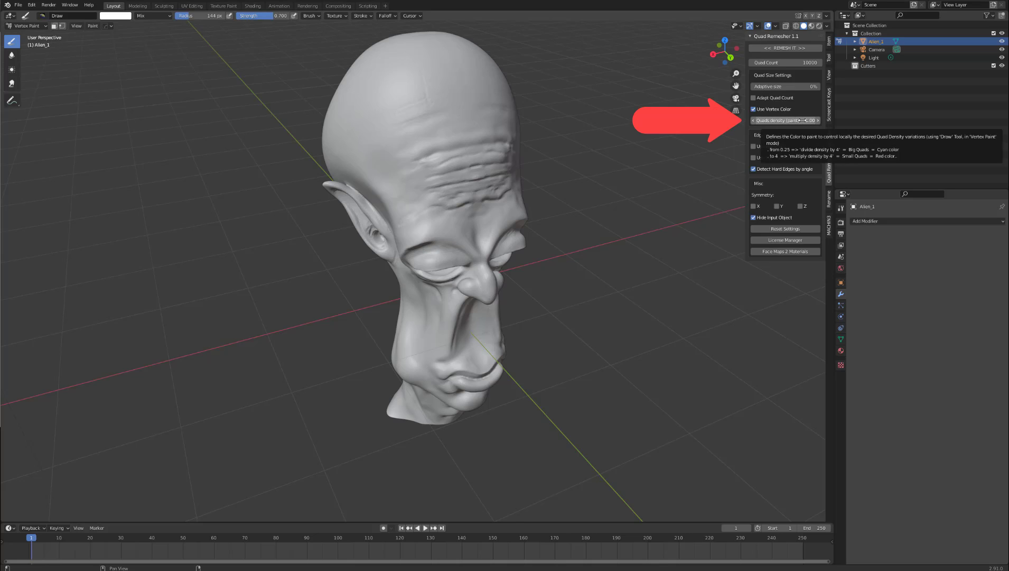
mouse_move(806, 120)
mouse_down()
mouse_move(819, 121)
mouse_move(786, 121)
mouse_move(809, 120)
mouse_up()
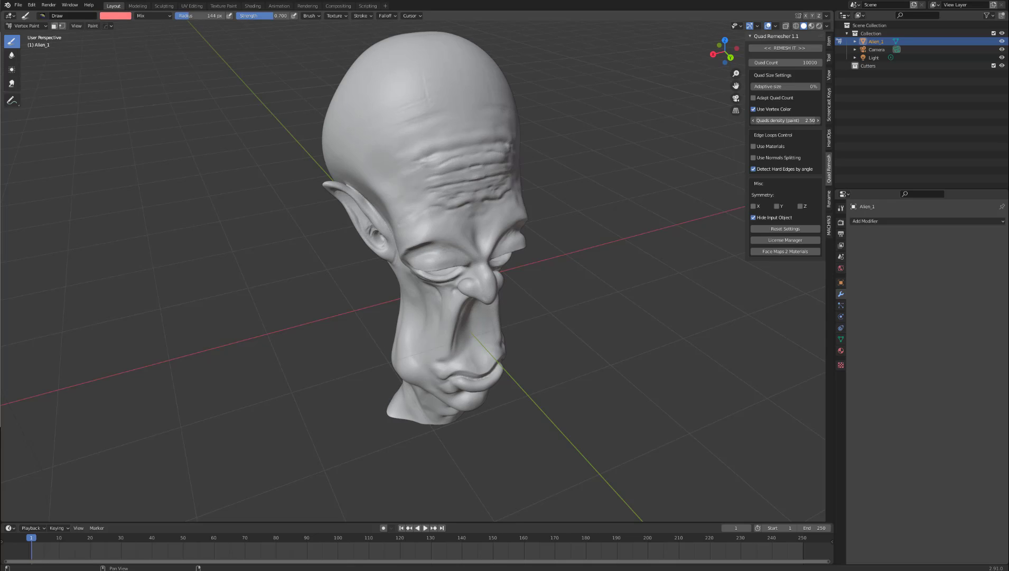
middle_drag(510, 253, 480, 231)
mouse_move(493, 246)
mouse_down()
mouse_move(407, 259)
mouse_move(521, 251)
mouse_move(476, 227)
mouse_up()
Step: Enlarge the brush to 213 px, erase red from the upper forehead, set density 0.78
right_click(477, 228)
drag(410, 227, 476, 235)
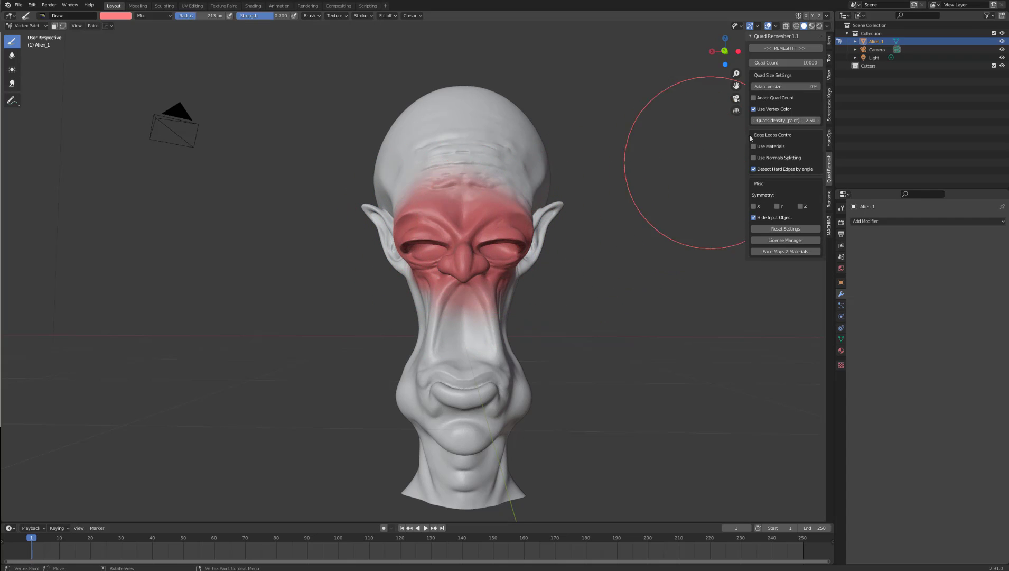
drag(800, 120, 754, 120)
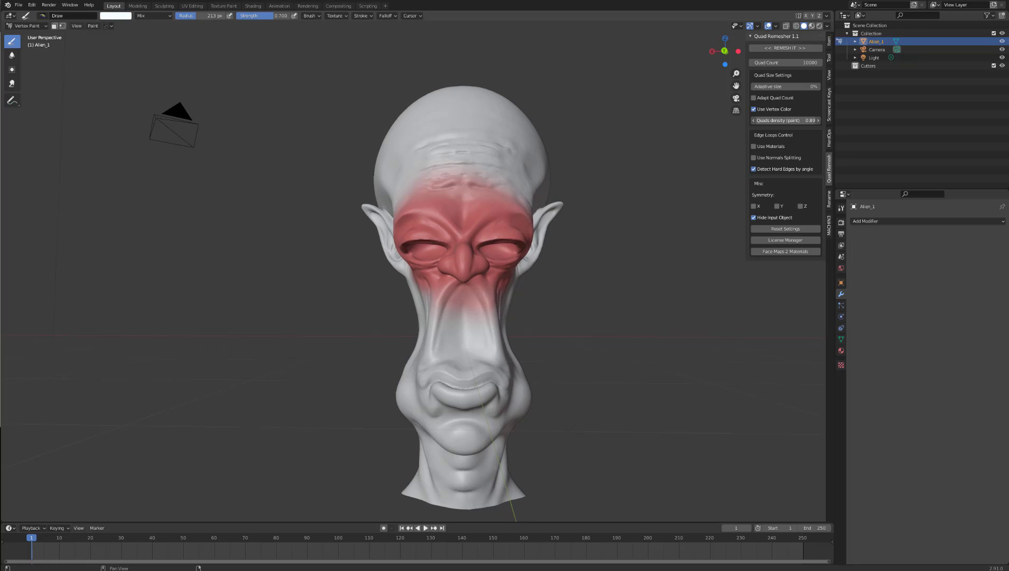
drag(491, 153, 502, 154)
drag(796, 120, 786, 120)
Step: Paint the forehead, temple and cheek pale blue for larger quads
mouse_move(497, 148)
mouse_down()
mouse_move(435, 158)
mouse_move(498, 180)
mouse_move(515, 174)
mouse_up()
middle_drag(565, 155, 594, 166)
drag(421, 182, 404, 192)
drag(414, 328, 464, 368)
middle_drag(522, 365, 460, 361)
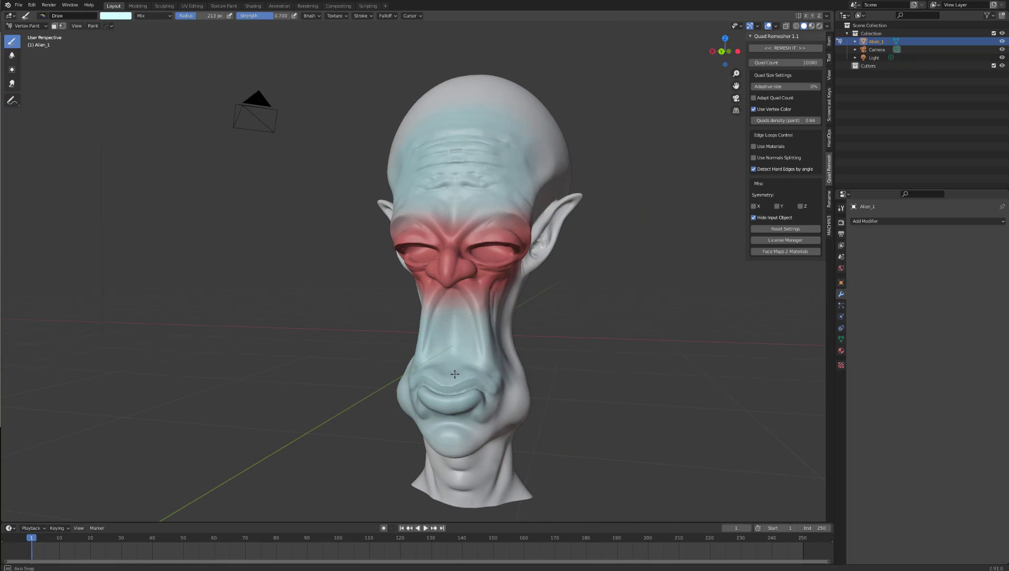
middle_drag(560, 377, 501, 377)
middle_drag(444, 428, 637, 264)
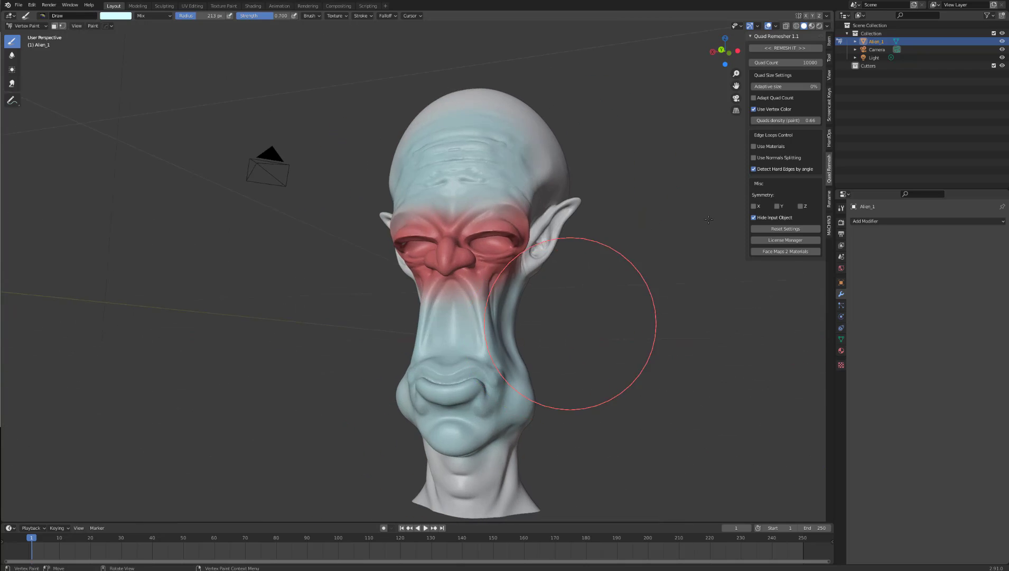
Step: Raise the density to about 2.3, shrink the brush to 85 px, and paint the brows red
drag(792, 117, 819, 118)
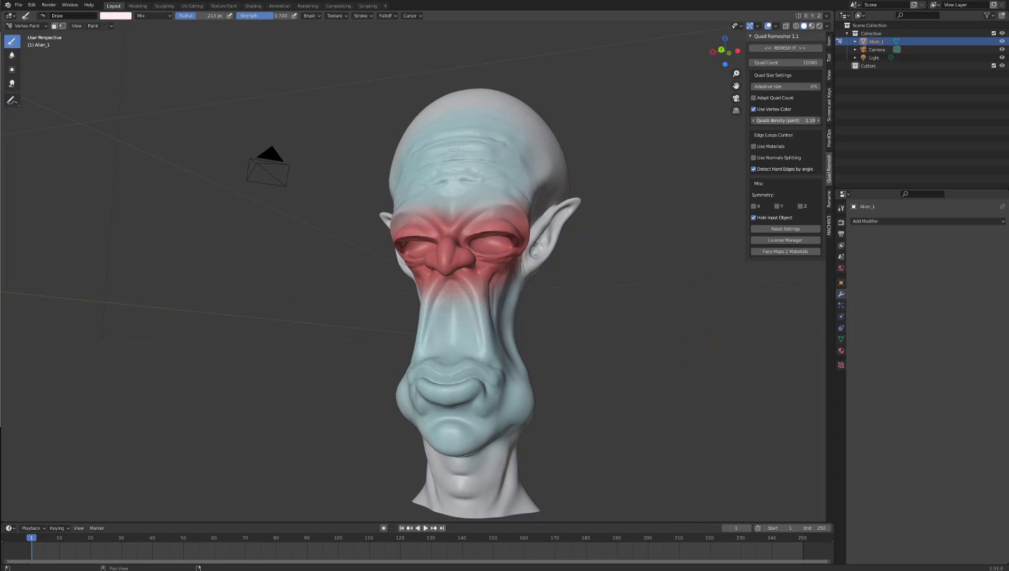
drag(819, 120, 825, 120)
right_click(413, 382)
mouse_move(413, 382)
mouse_down()
mouse_move(396, 382)
mouse_move(478, 380)
mouse_move(430, 371)
mouse_move(464, 386)
mouse_up()
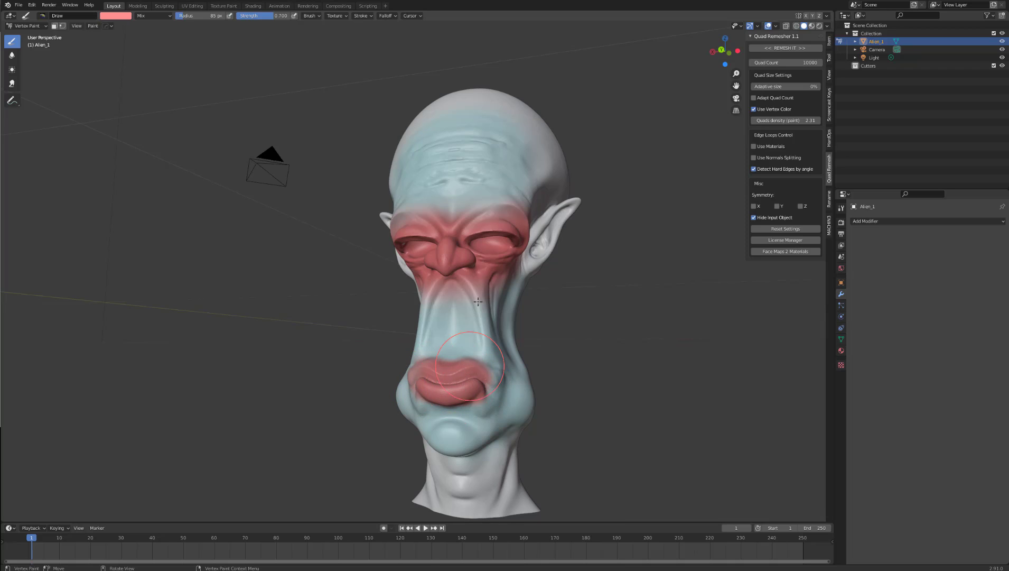
middle_drag(459, 233, 478, 243)
mouse_move(432, 248)
mouse_down()
mouse_move(455, 243)
mouse_move(423, 227)
mouse_move(528, 238)
mouse_move(513, 246)
mouse_up()
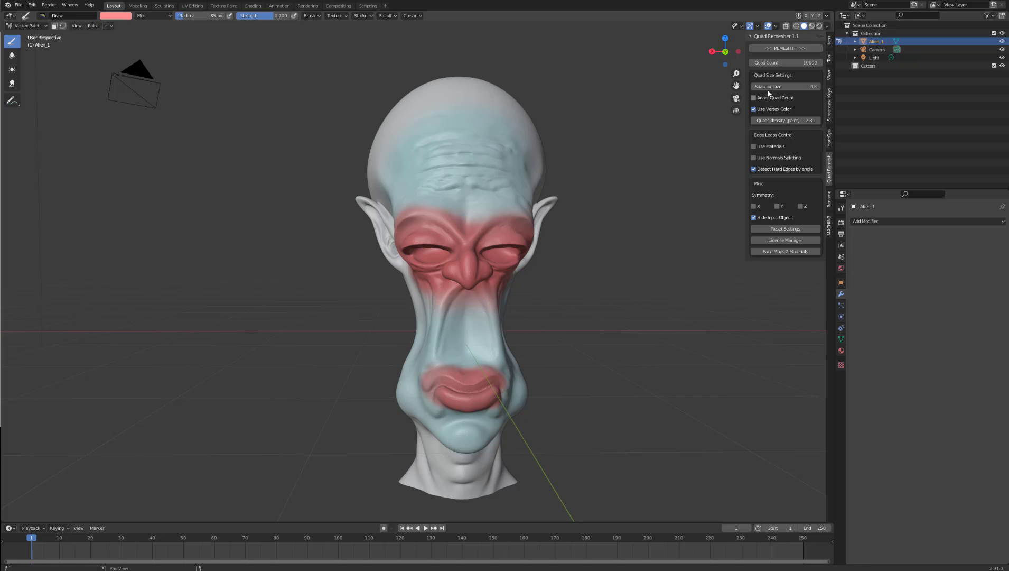
Step: Remesh the painted head at 100% adaptive size and inspect Retopo_Alien_1's wireframe from several angles
drag(761, 89, 818, 87)
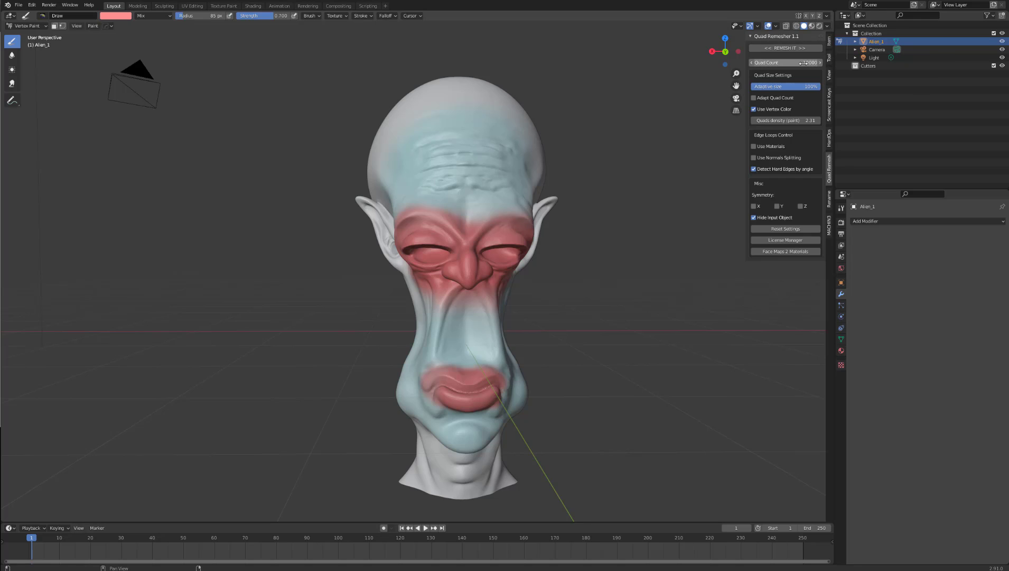
click(786, 49)
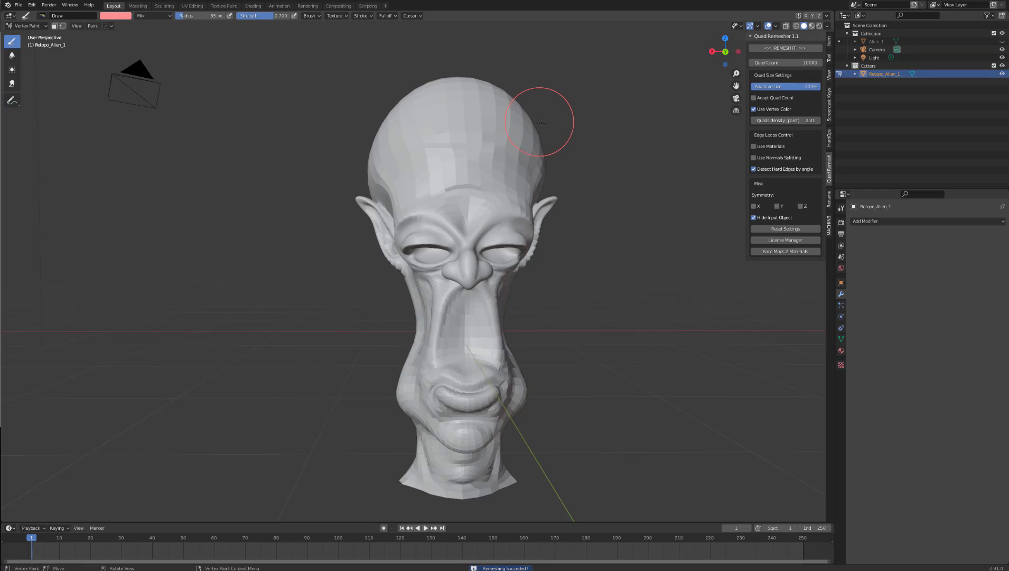
middle_drag(564, 139, 572, 160)
key(shift+w)
scroll(573, 203, up, 2)
middle_drag(571, 229, 522, 213)
scroll(522, 214, down, 5)
mouse_move(475, 169)
middle_down()
mouse_move(451, 153)
mouse_move(415, 175)
mouse_move(502, 171)
mouse_move(485, 170)
mouse_move(524, 206)
middle_up()
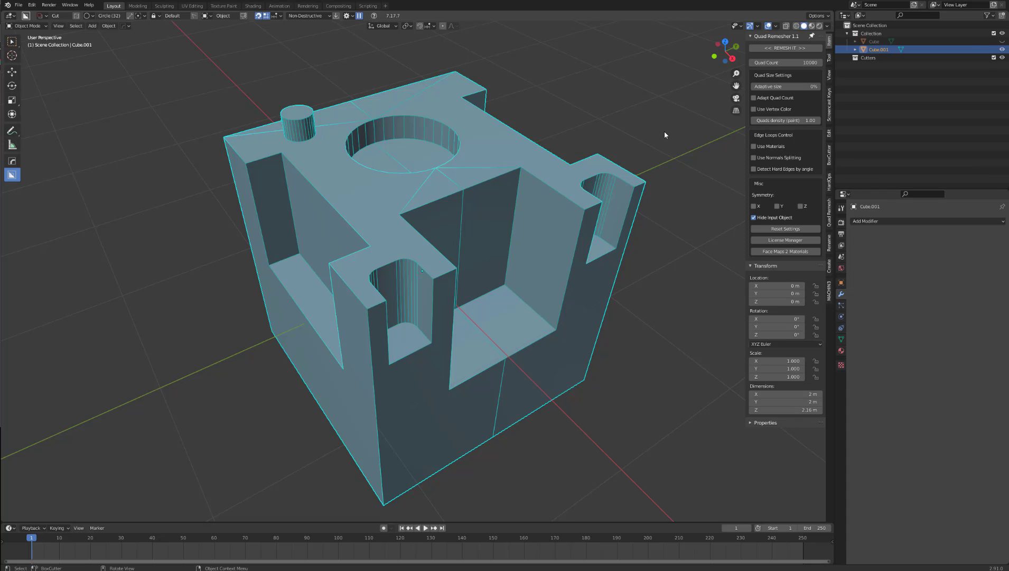
Step: Remesh Cube.001 with Detect Hard Edges off, check its wireframe, then undo the remesh
middle_drag(665, 135, 658, 137)
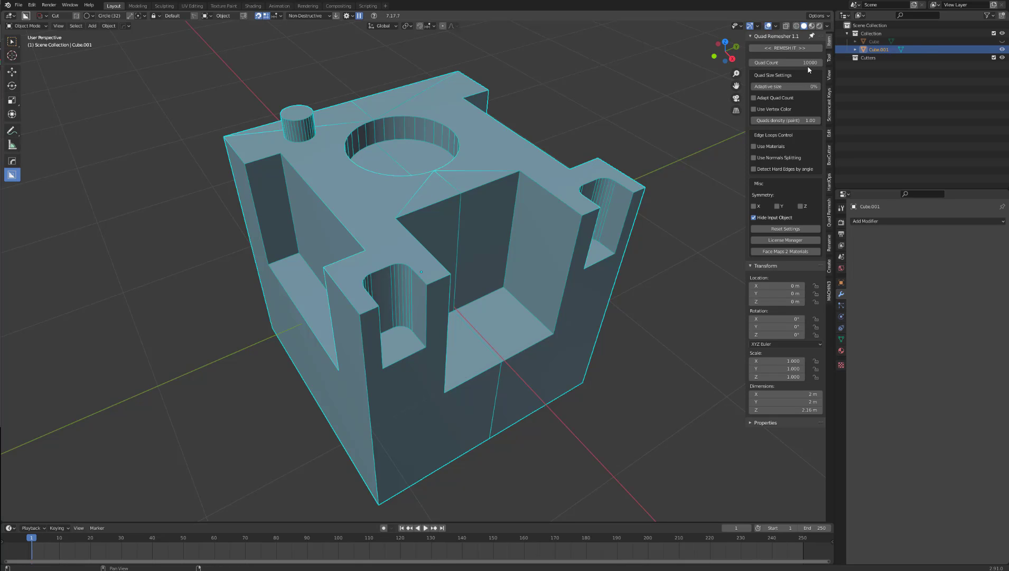
click(774, 48)
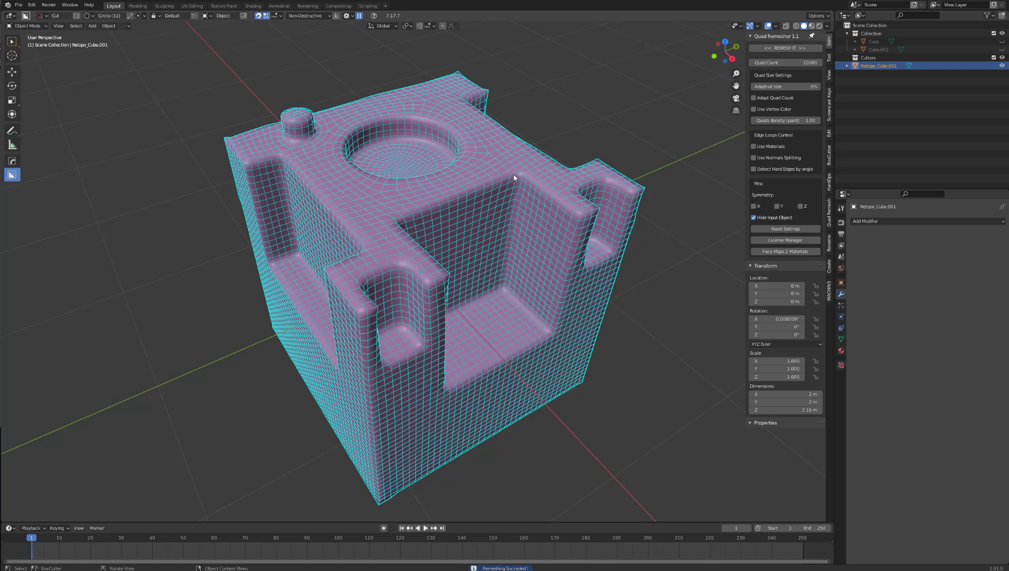
key(shift+z)
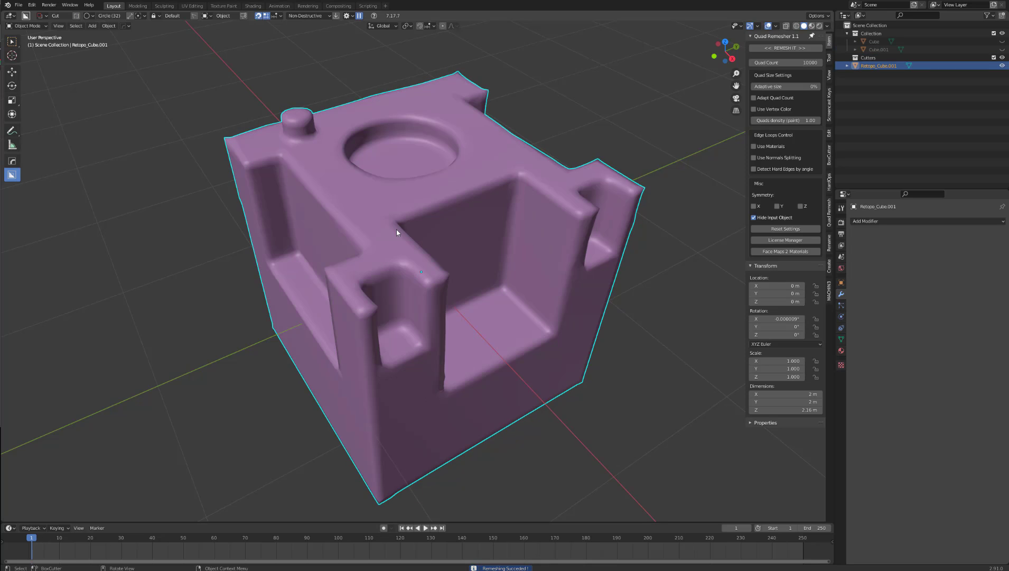
key(shift+z)
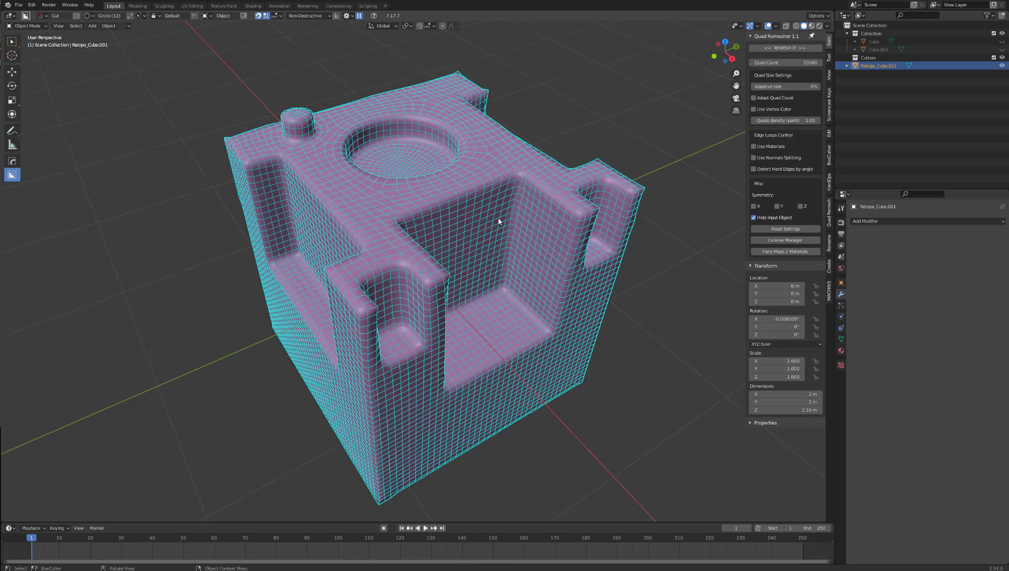
key(ctrl+z)
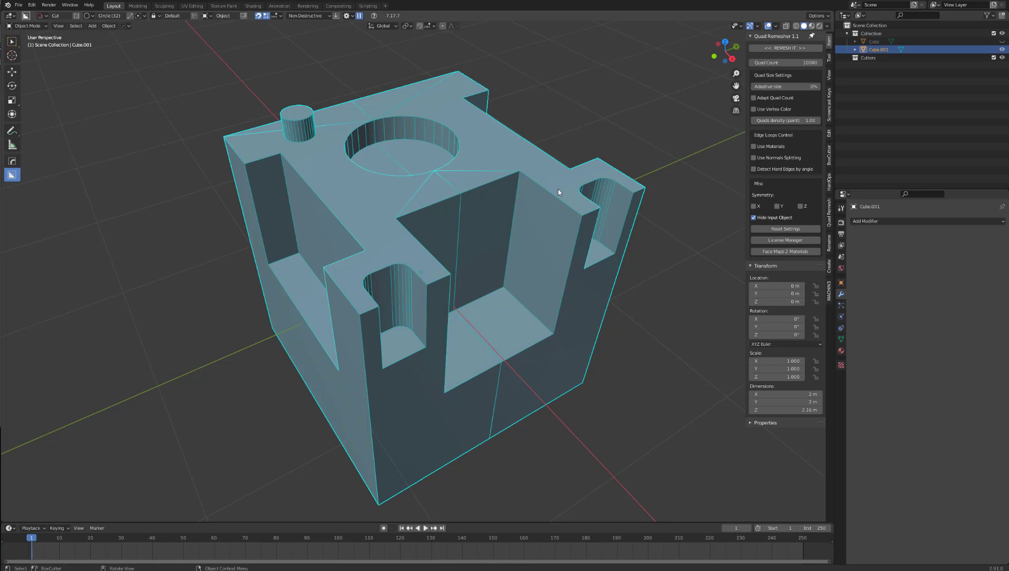
Step: Enable Detect Hard Edges by angle, remesh the cube into Retopo_Cube.001, and inspect its sharp edges
click(753, 170)
click(785, 48)
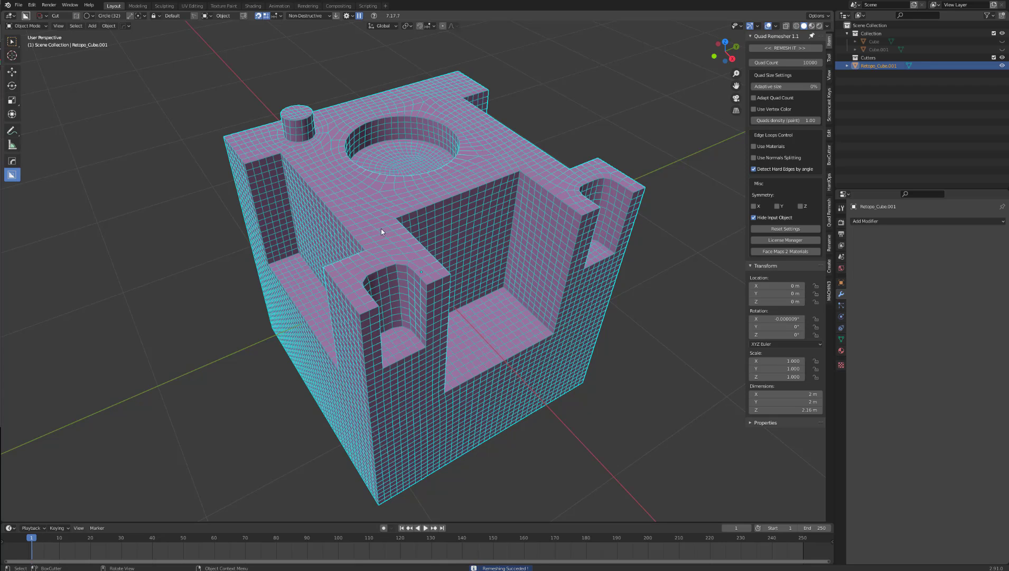
middle_drag(382, 226, 419, 205)
key(shift+w)
key(shift+w)
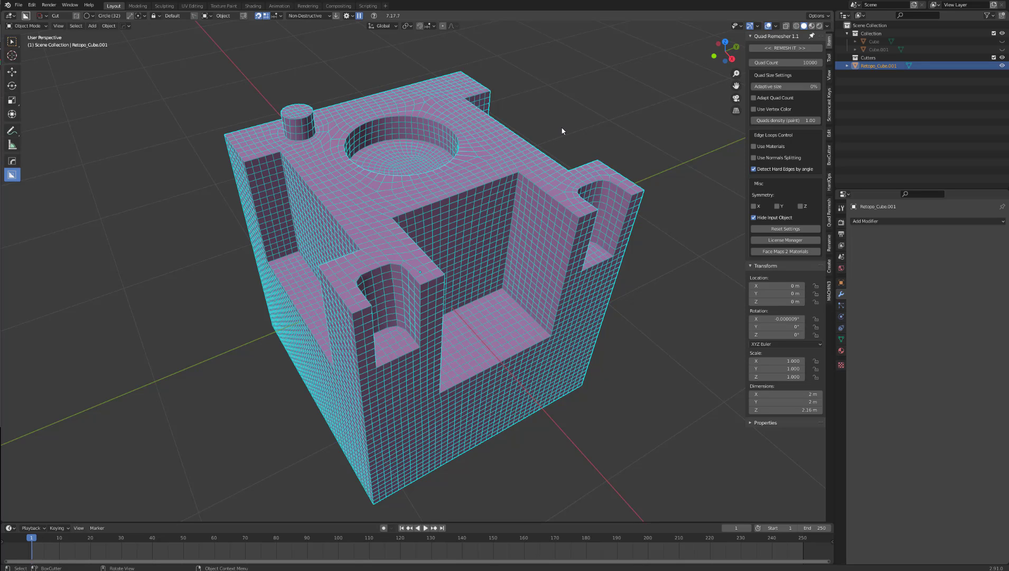
Step: Undo the remesh, raise Adaptive size to 100%, and regenerate Retopo_Cube.001 with wireframe hidden
key(ctrl+z)
key(ctrl+z)
key(ctrl+z)
key(ctrl+z)
key(ctrl+z)
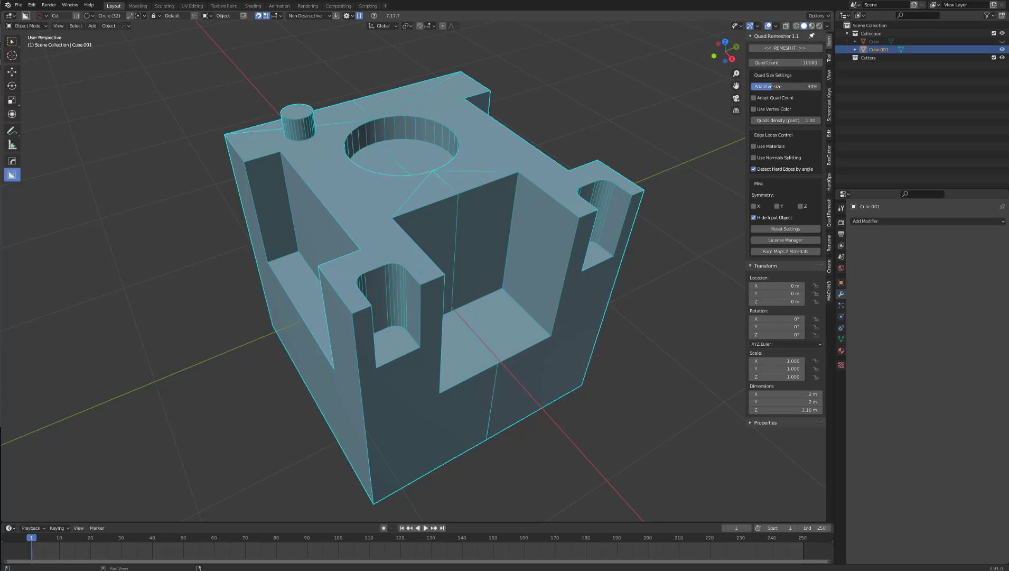
drag(775, 86, 817, 86)
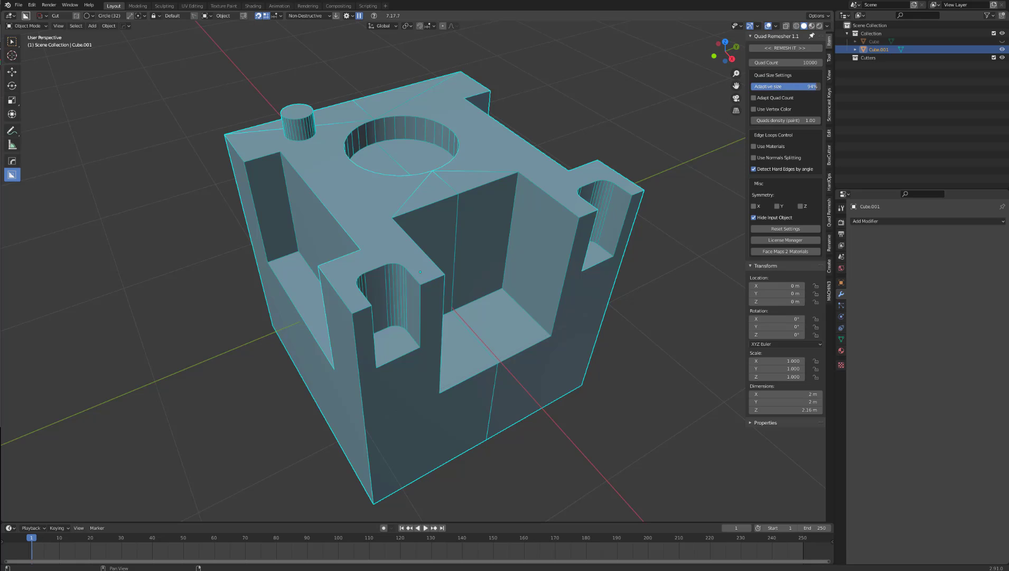
click(797, 50)
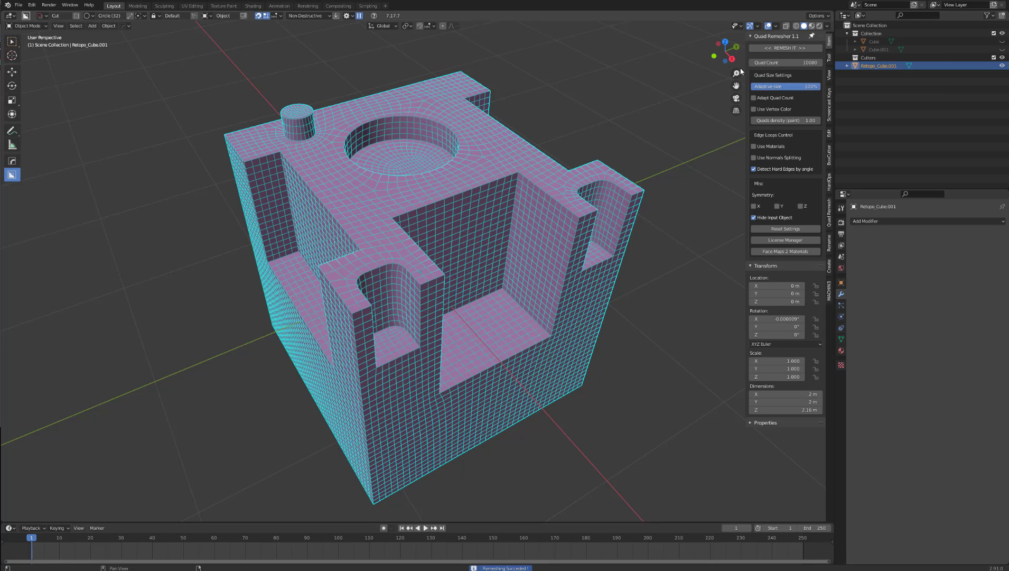
middle_drag(388, 287, 379, 268)
key(shift+z)
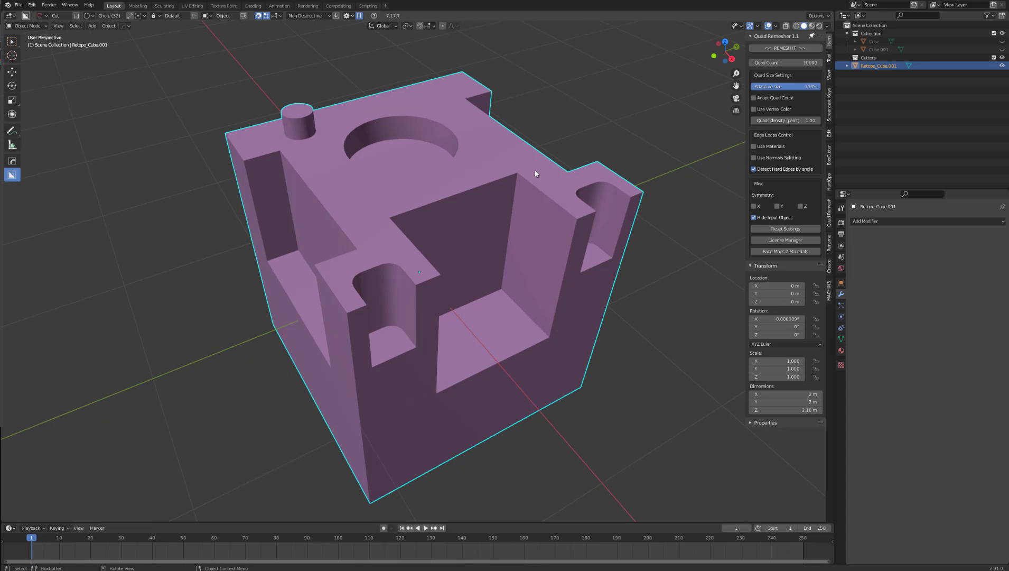
Step: Add a Bevel modifier to Retopo_Cube.001 and set its Limit Method to Angle
click(888, 221)
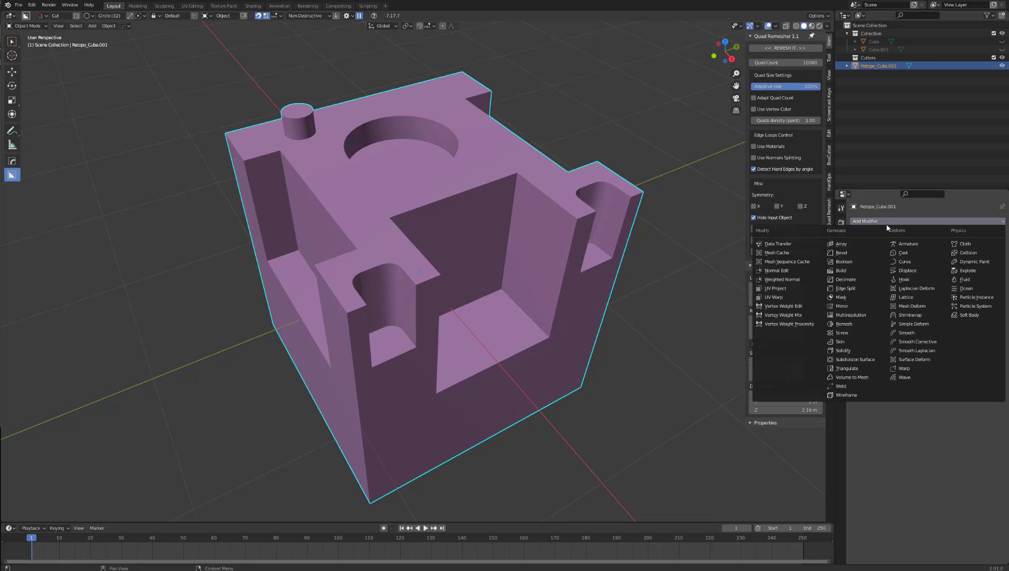
click(841, 252)
key(shift+alt+z)
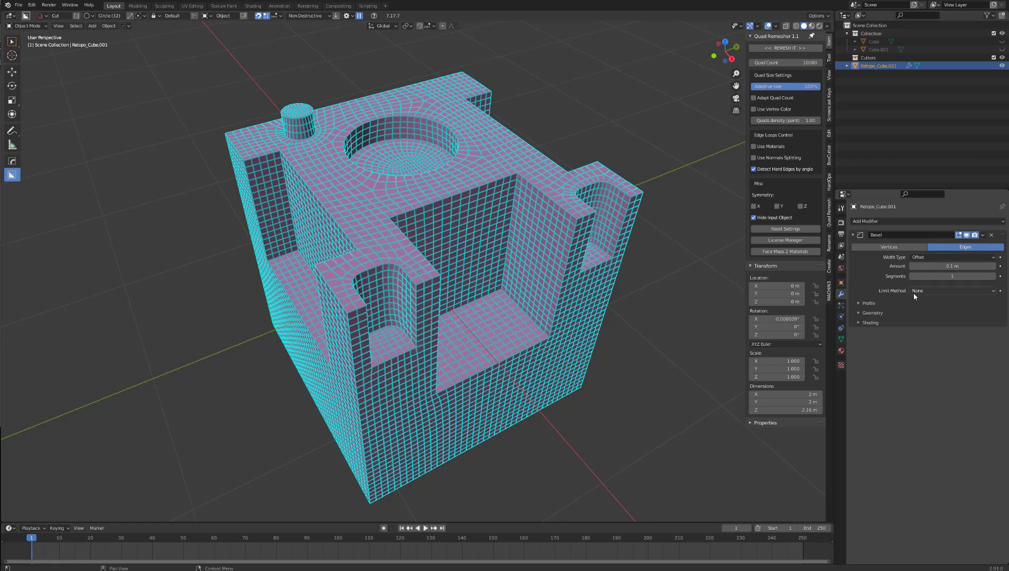
click(864, 304)
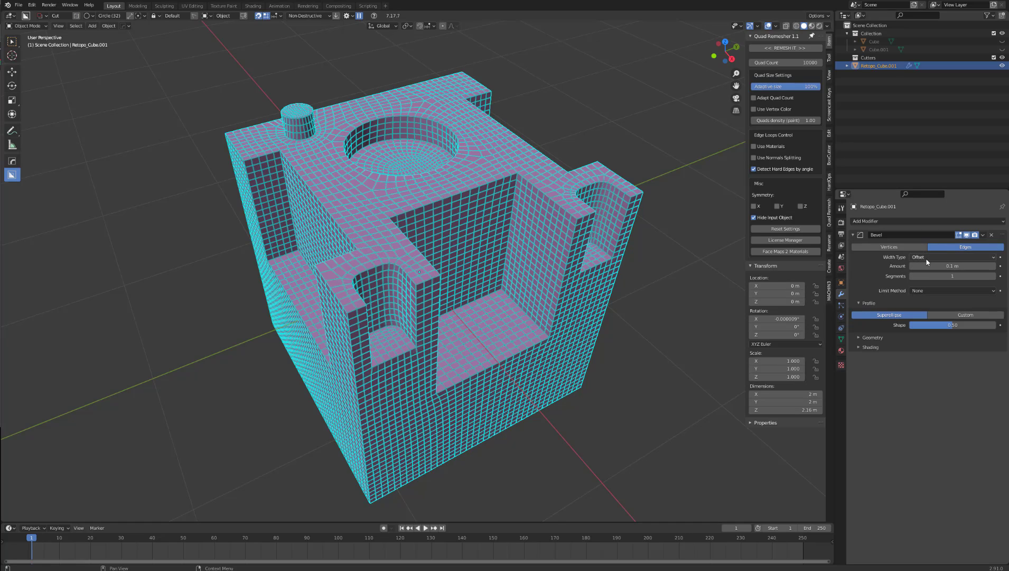
click(924, 291)
click(924, 308)
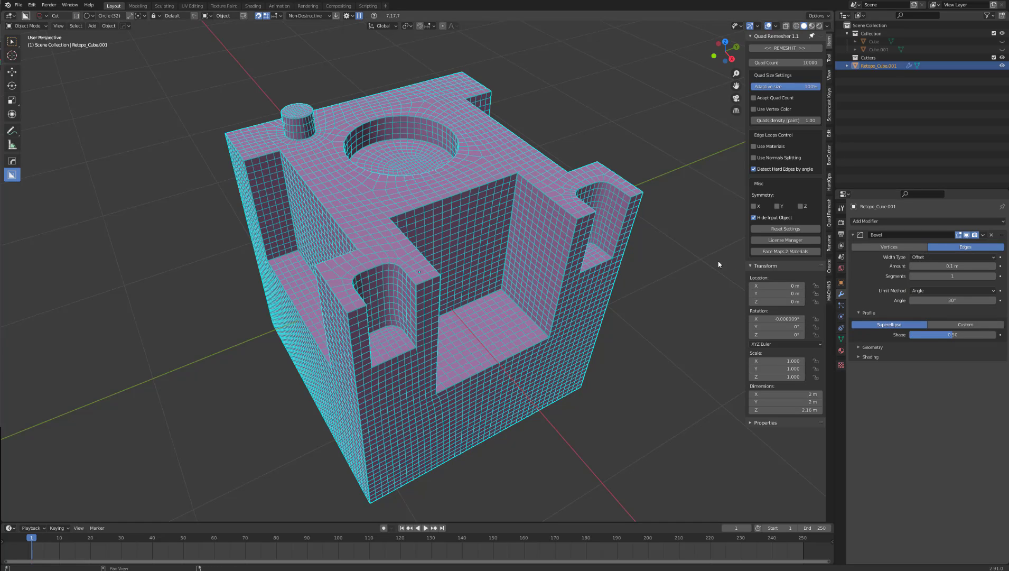
Step: Turn off the bevel's Clamp Overlap and reduce its Amount to 0.01 m
scroll(364, 242, up, 8)
scroll(397, 230, down, 7)
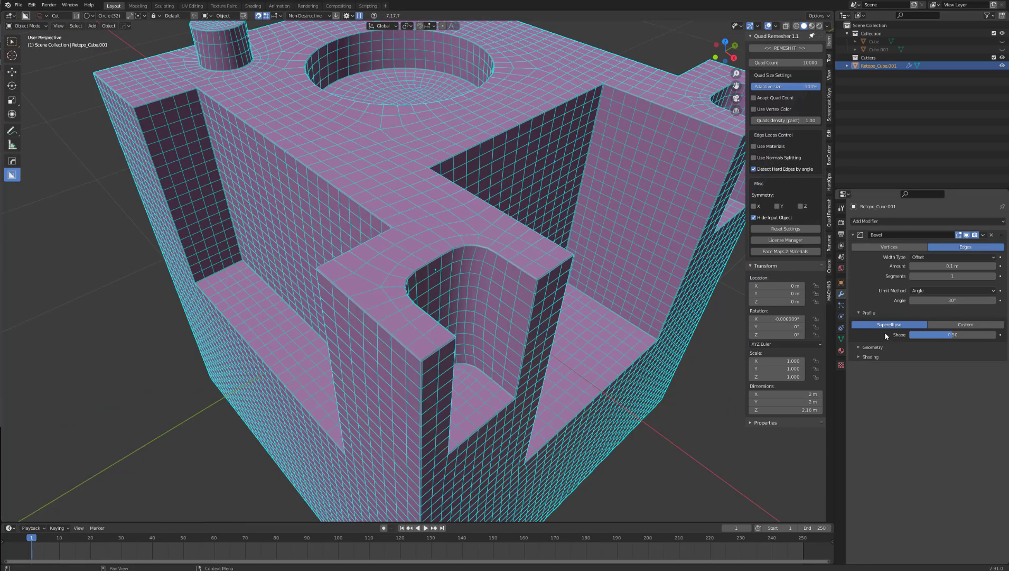
click(858, 349)
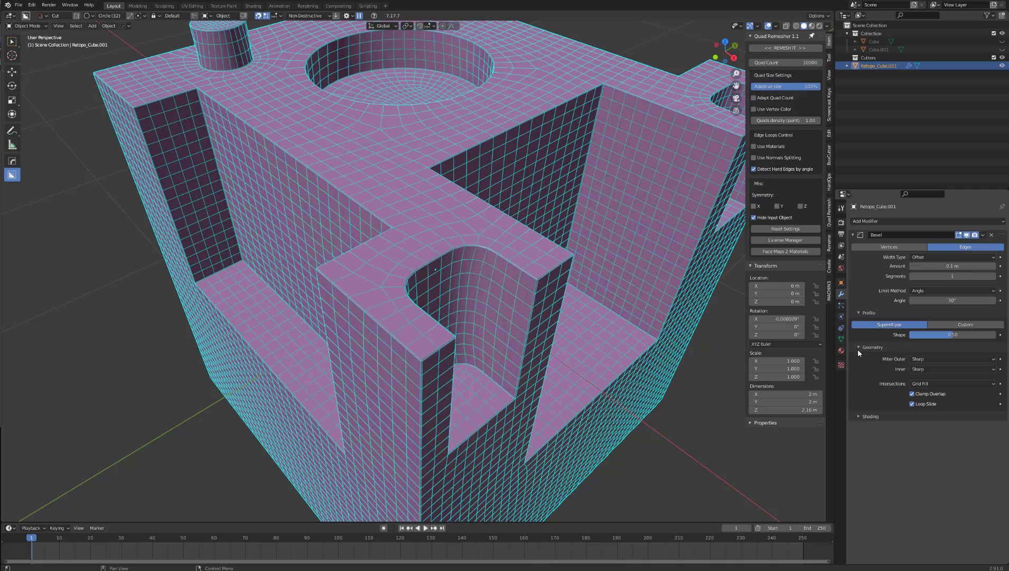
click(912, 394)
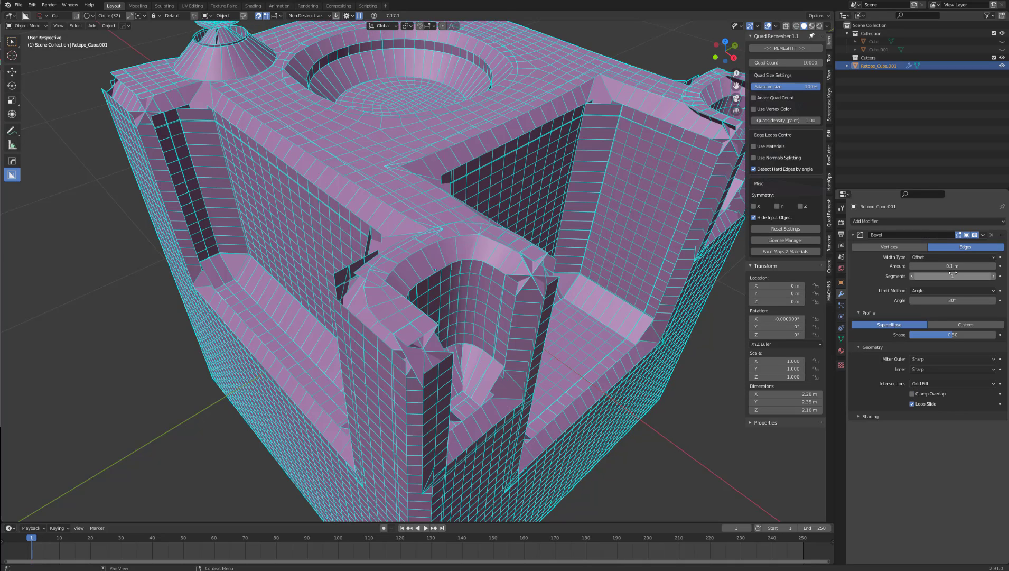
drag(952, 266, 941, 266)
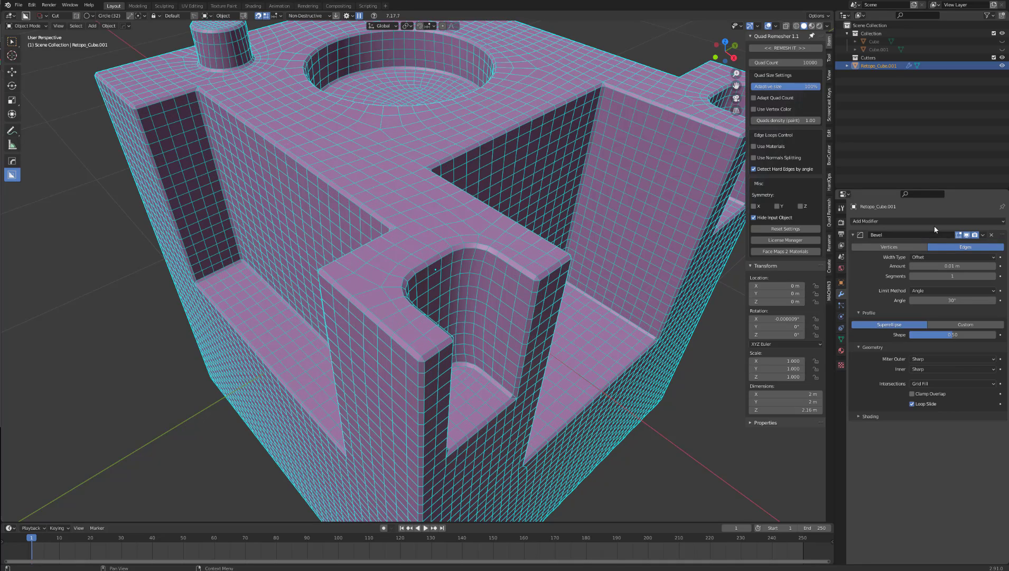
Step: Add a Subdivision Surface modifier after the Bevel to smooth the cube
click(853, 235)
click(880, 222)
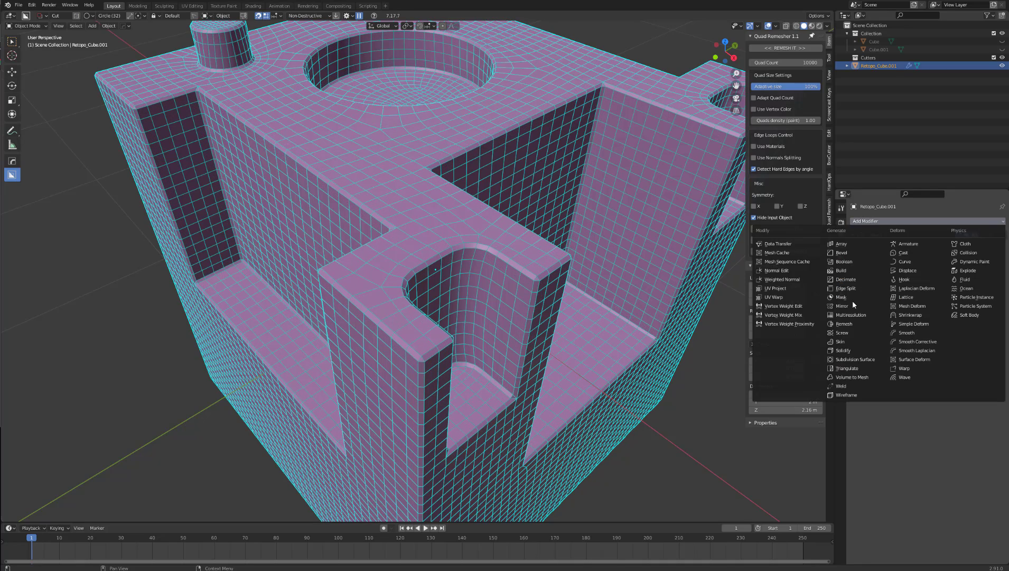
click(855, 360)
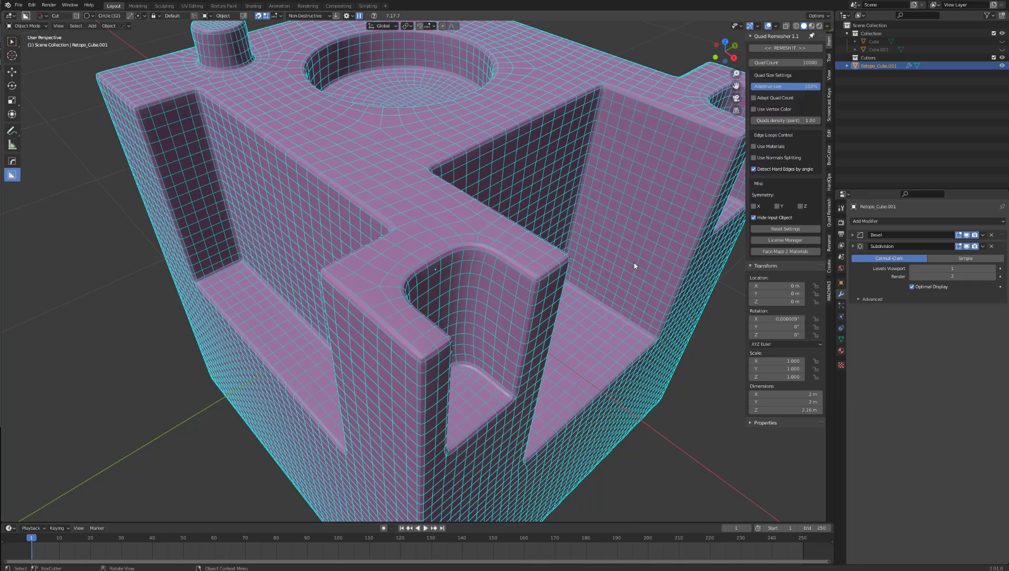
scroll(545, 270, down, 5)
middle_drag(523, 242, 600, 242)
Step: Increase the bevel amount, set it to 5 segments, and view the rounded cube without wireframe
click(853, 235)
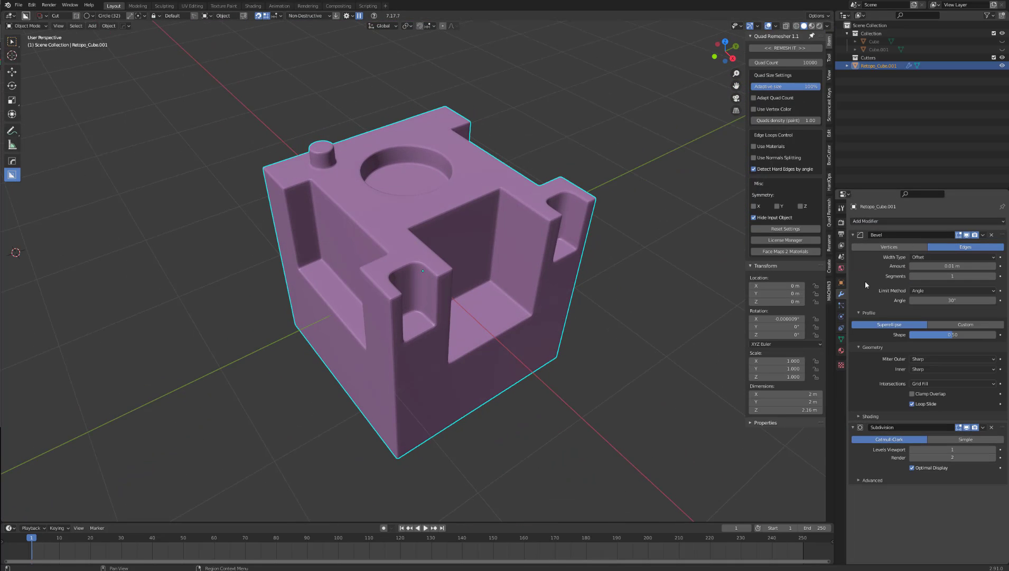
mouse_move(944, 266)
mouse_down()
mouse_move(975, 266)
mouse_move(945, 266)
mouse_up()
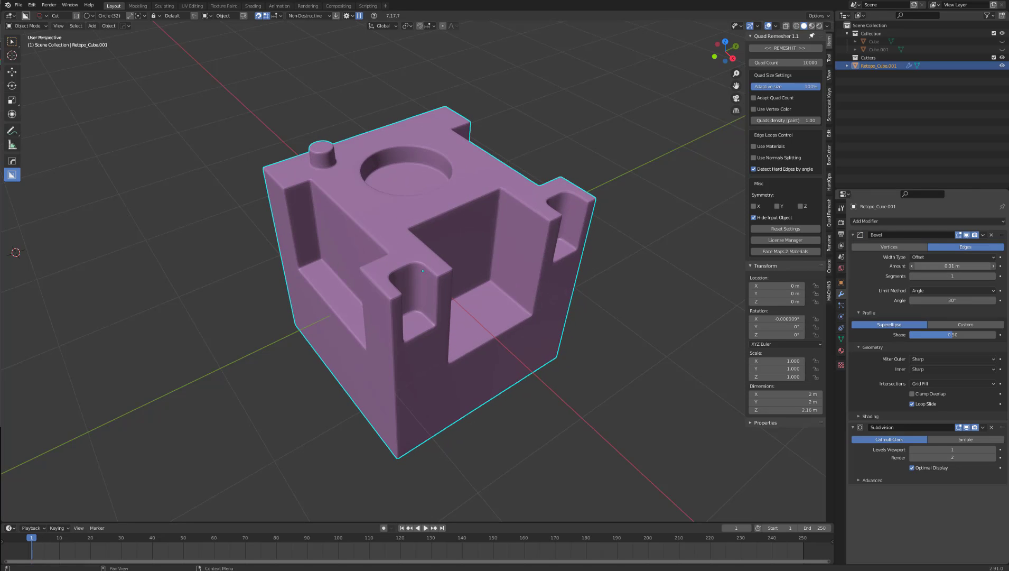
click(993, 276)
click(993, 277)
click(993, 277)
click(993, 277)
middle_drag(528, 263, 468, 235)
key(shift+w)
key(shift+w)
key(shift+w)
key(shift+z)
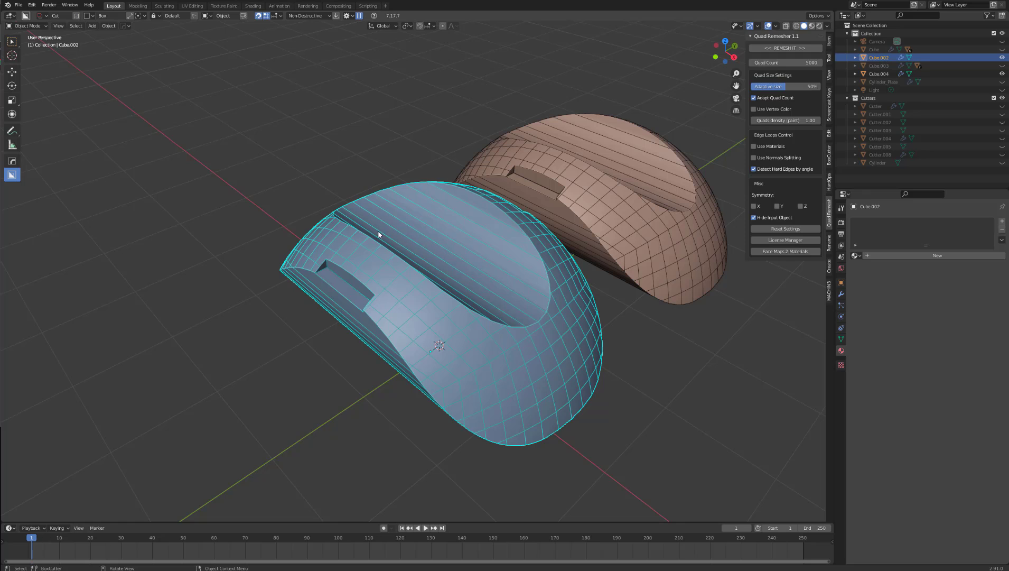
Step: Select Cube.002, set Adaptive size to 100%, and remesh it into Retopo_Cube.002 at 5000 quads
middle_drag(377, 231, 267, 257)
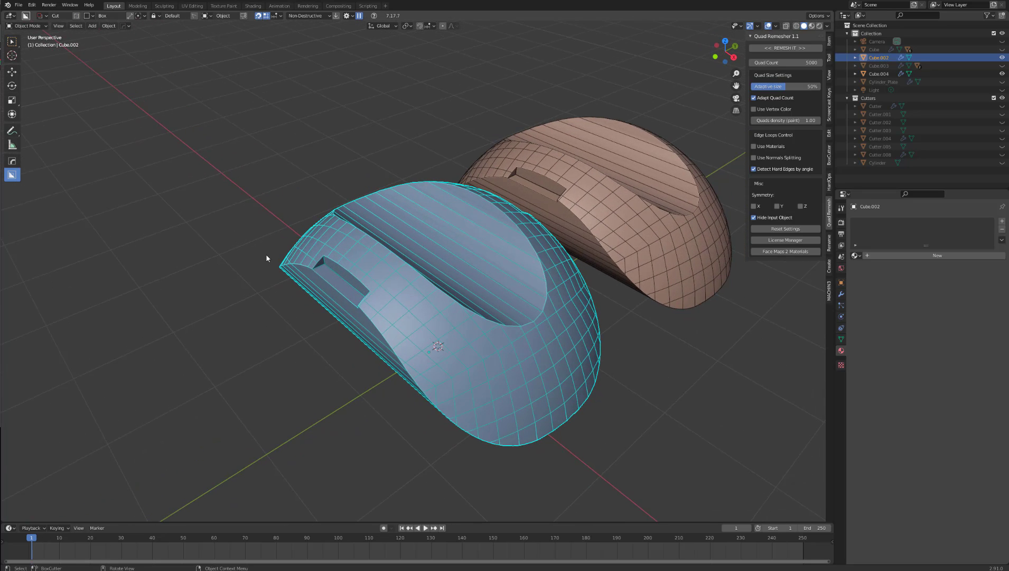
click(266, 254)
click(333, 258)
drag(781, 86, 813, 86)
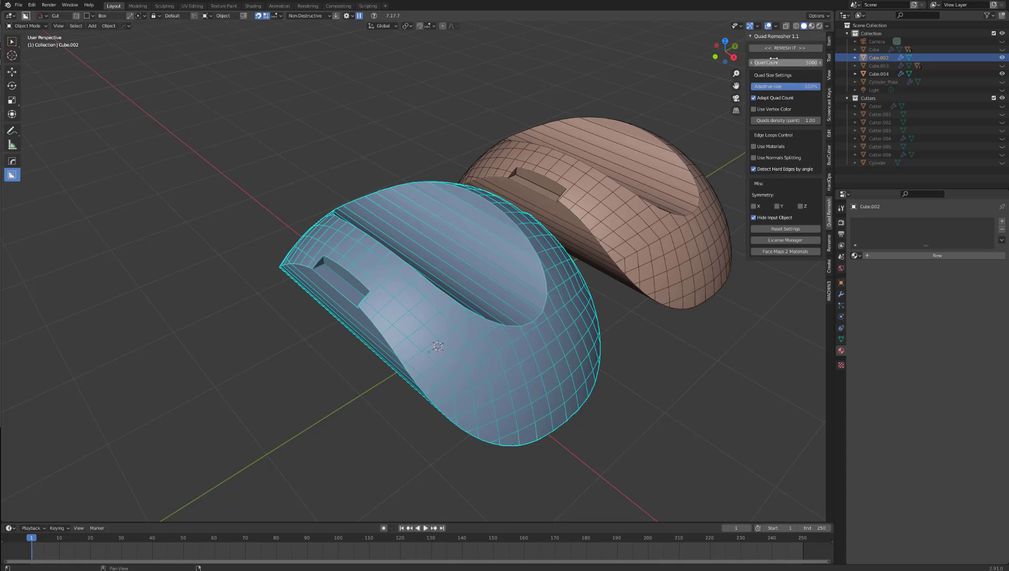
click(794, 52)
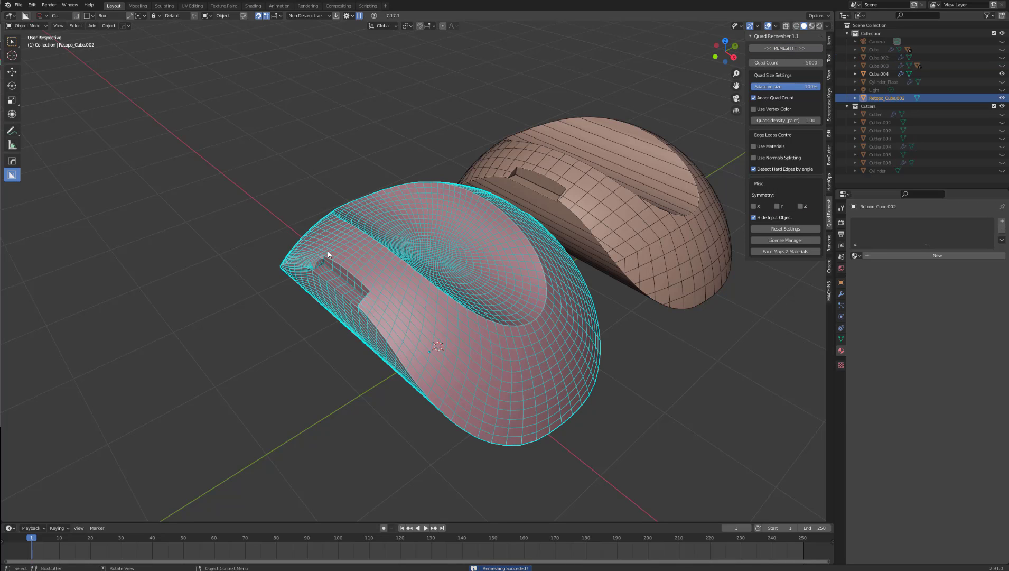
scroll(324, 258, up, 3)
middle_drag(310, 255, 412, 220)
scroll(344, 242, up, 3)
Step: Move the remeshed mouse Retopo_Cube.002 aside along the Y axis
scroll(436, 231, down, 3)
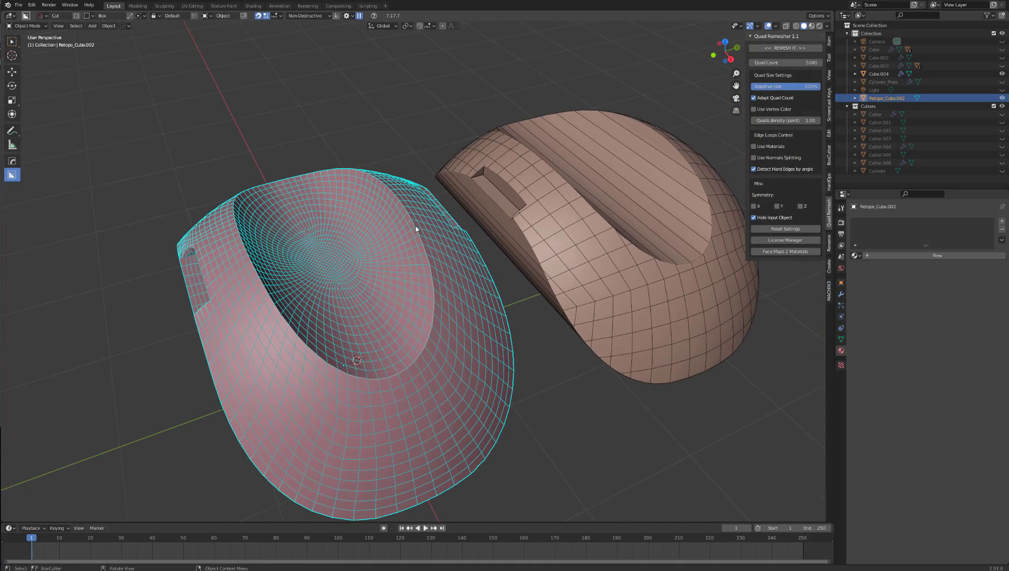
key(alt+a)
click(400, 236)
key(g)
key(y)
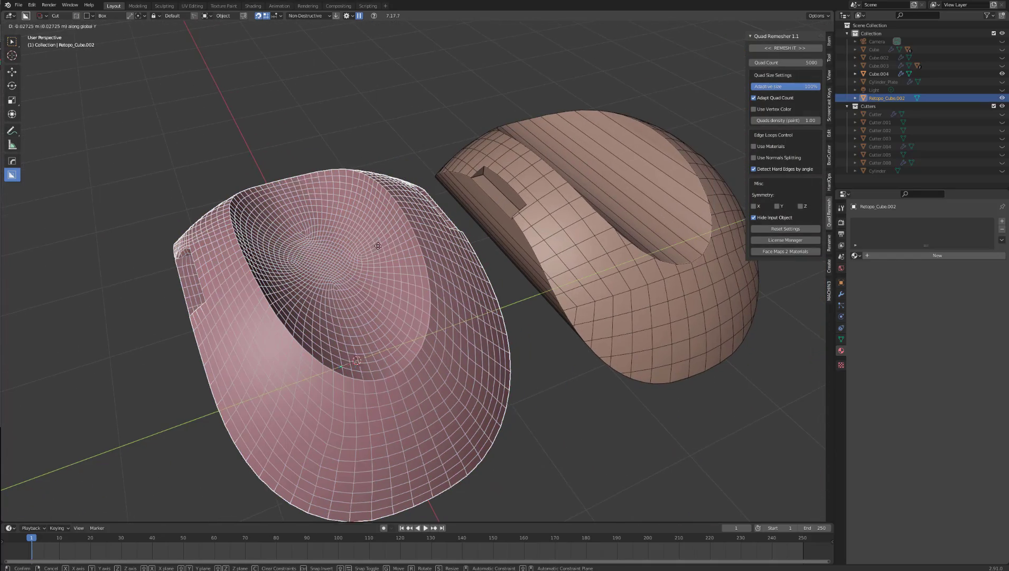
Step: Select the original mouse Cube.004, enable Use Materials, and set viewport shading colour to Material
click(267, 274)
click(541, 186)
shift+middle_drag(541, 184, 439, 216)
scroll(439, 215, up, 2)
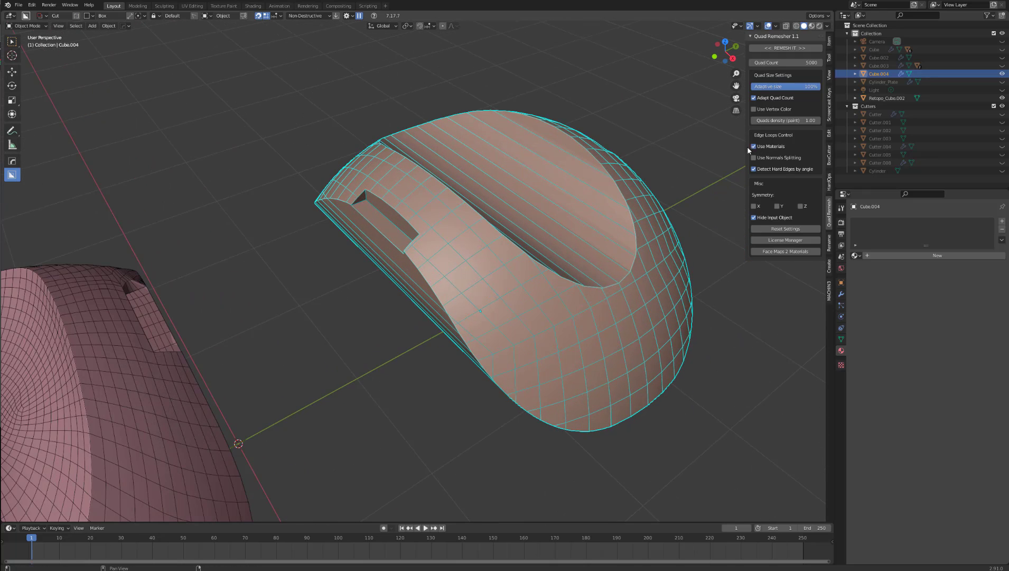
shift+middle_drag(589, 145, 558, 160)
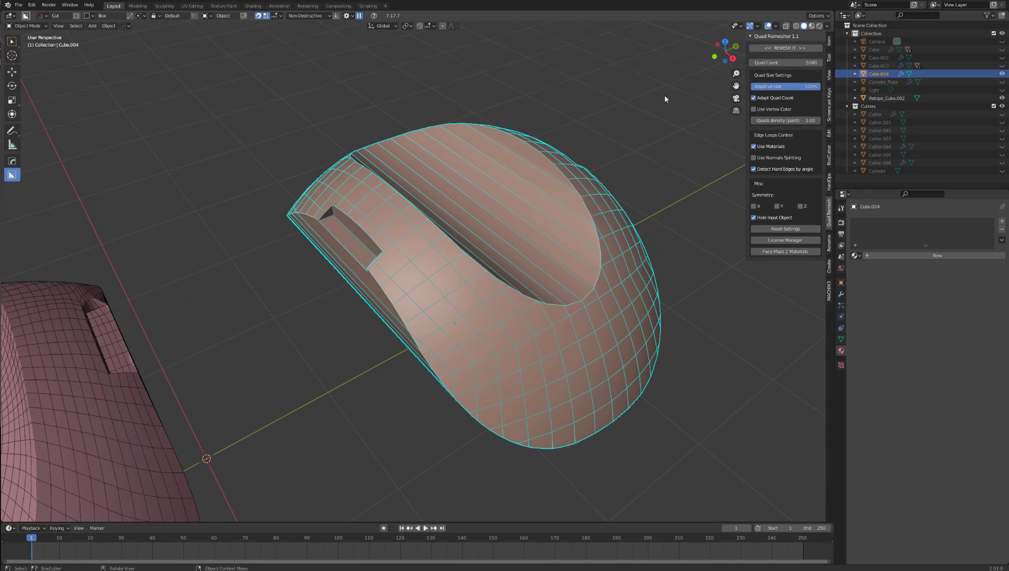
click(827, 27)
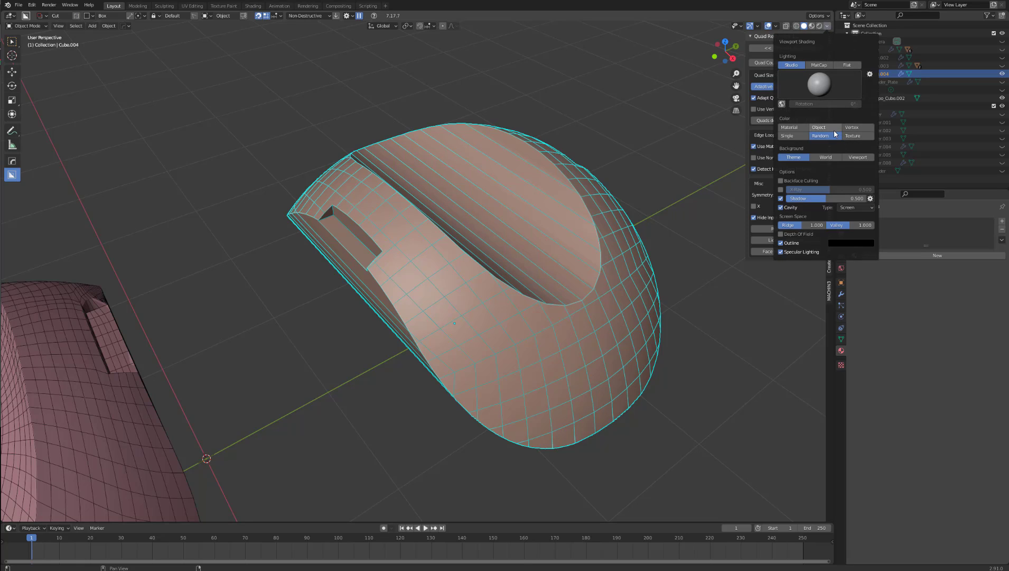
click(812, 27)
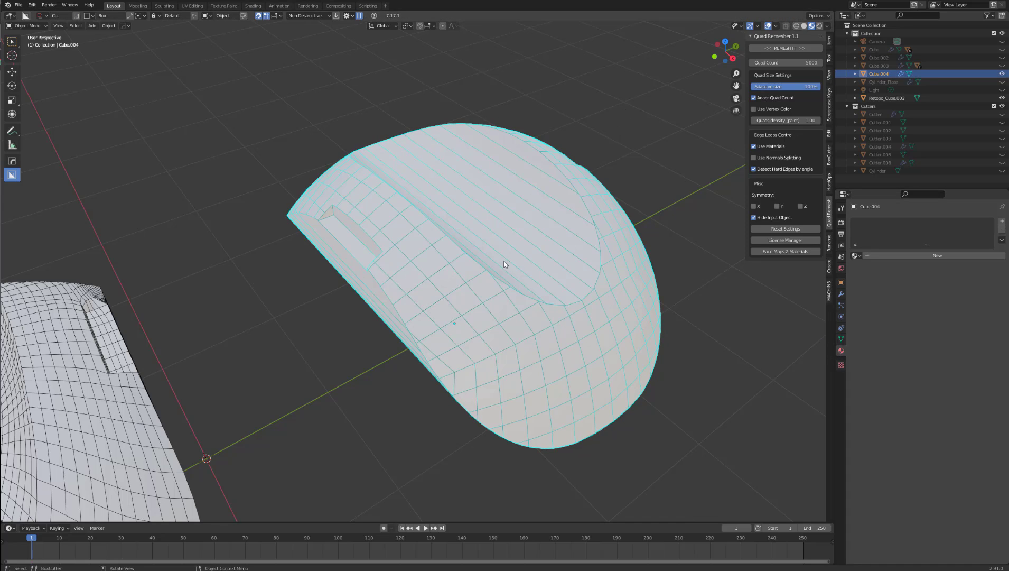
Step: In face mode, select the mouse's long top strips and give the body a red-orange Material.001
key(Tab)
click(549, 253)
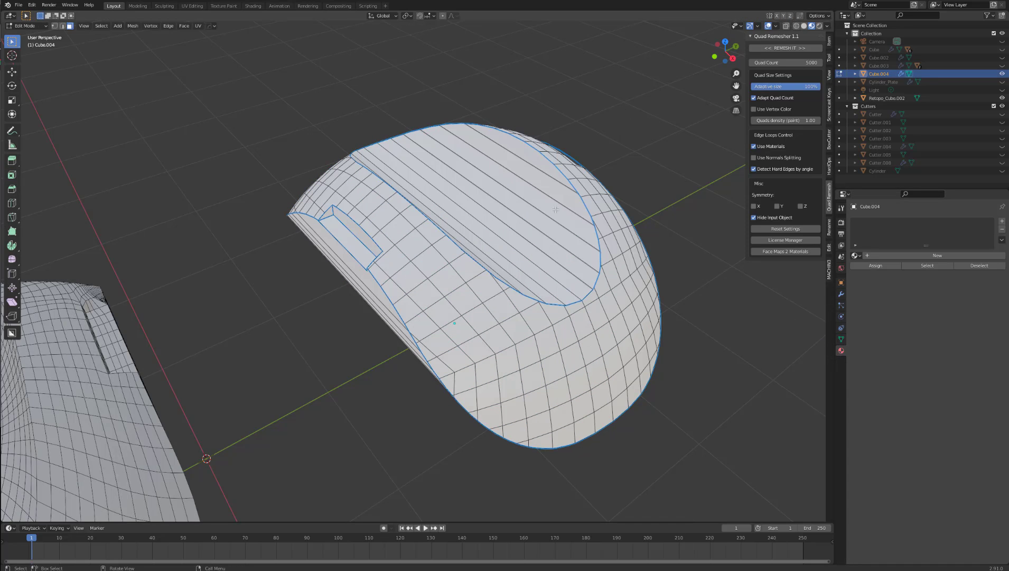
click(542, 160)
middle_drag(518, 192, 414, 209)
ctrl+click(441, 210)
ctrl+click(504, 211)
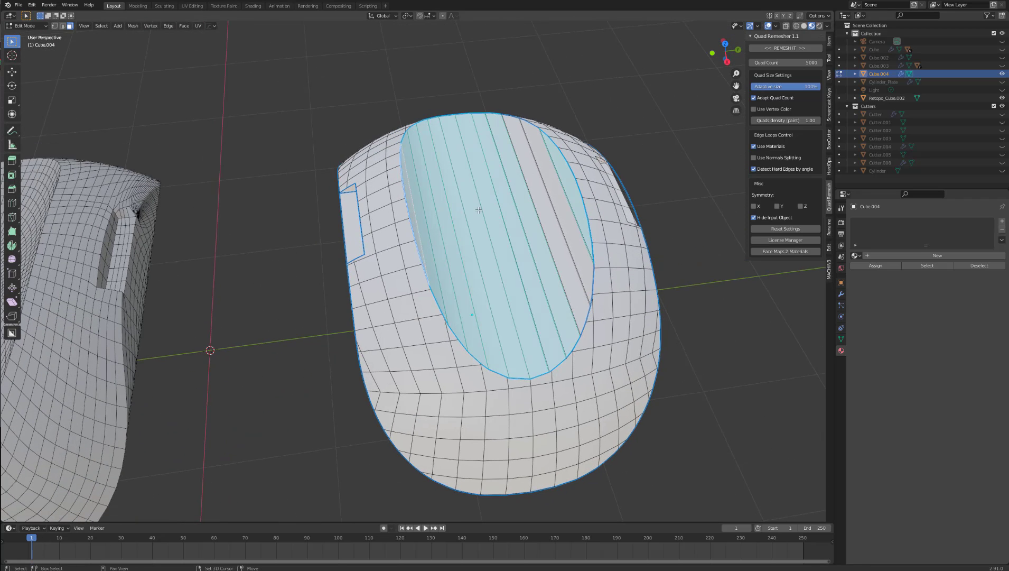
ctrl+click(558, 204)
middle_drag(490, 203, 534, 211)
click(947, 255)
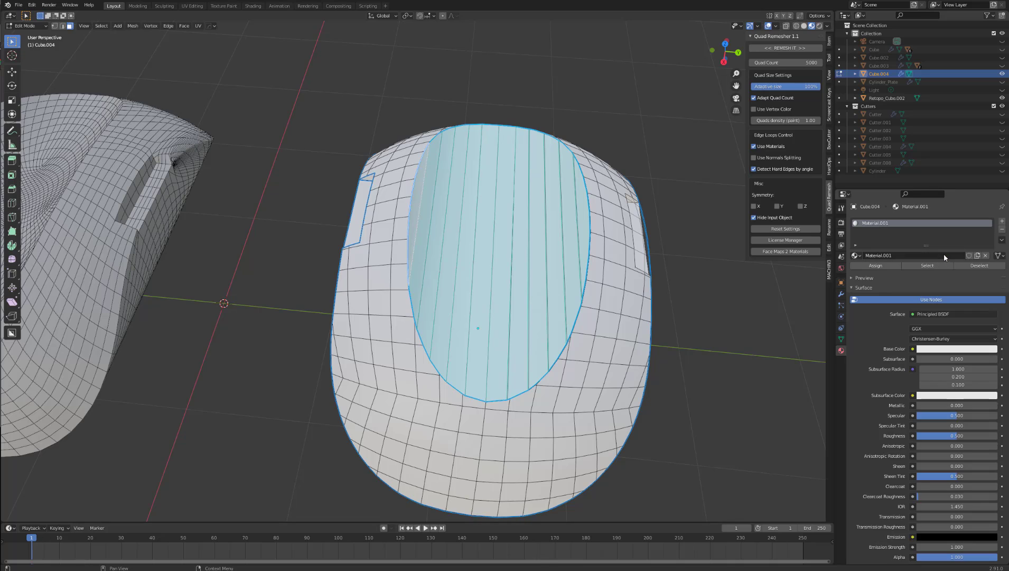
click(926, 348)
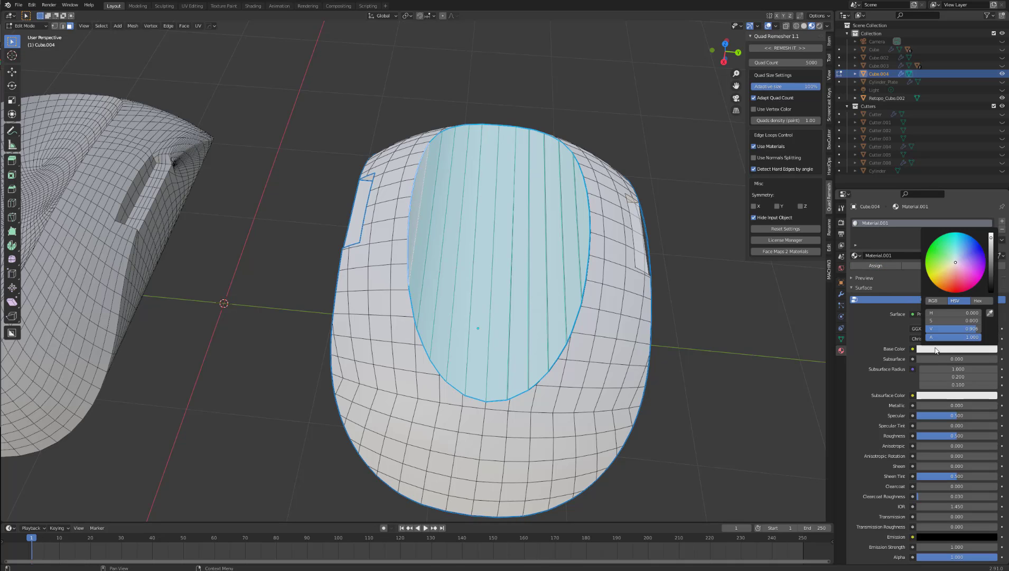
drag(956, 274, 953, 286)
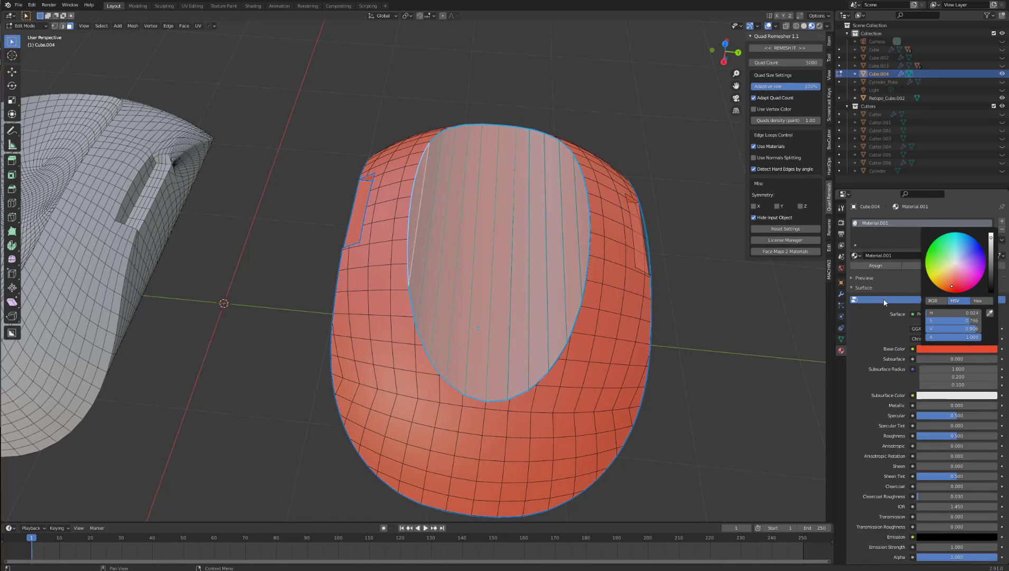
Step: Add a yellow Material.002 in a second slot and assign it to the selected top faces
click(1002, 221)
click(904, 273)
click(930, 365)
click(937, 295)
click(884, 281)
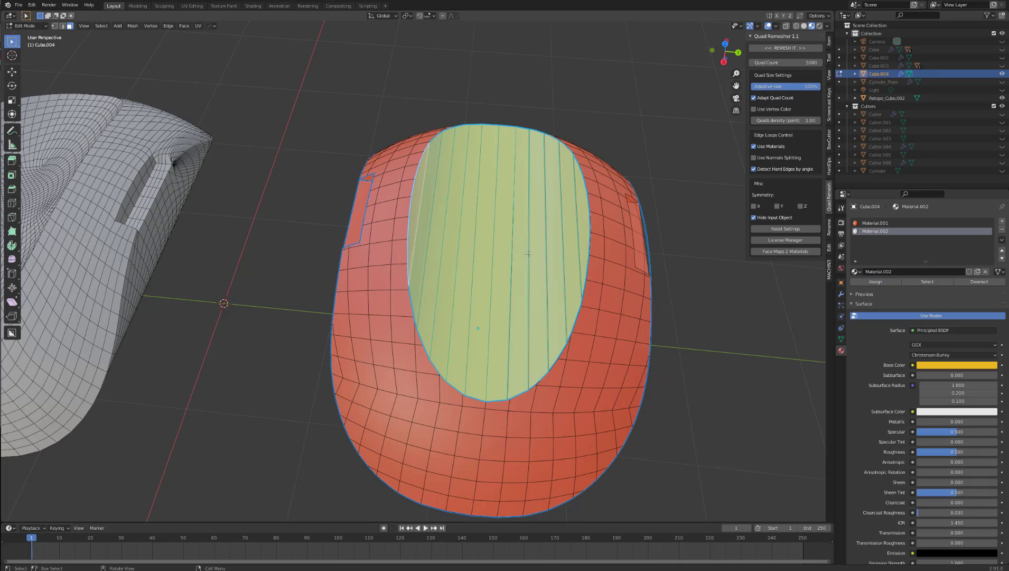
middle_drag(433, 169, 467, 118)
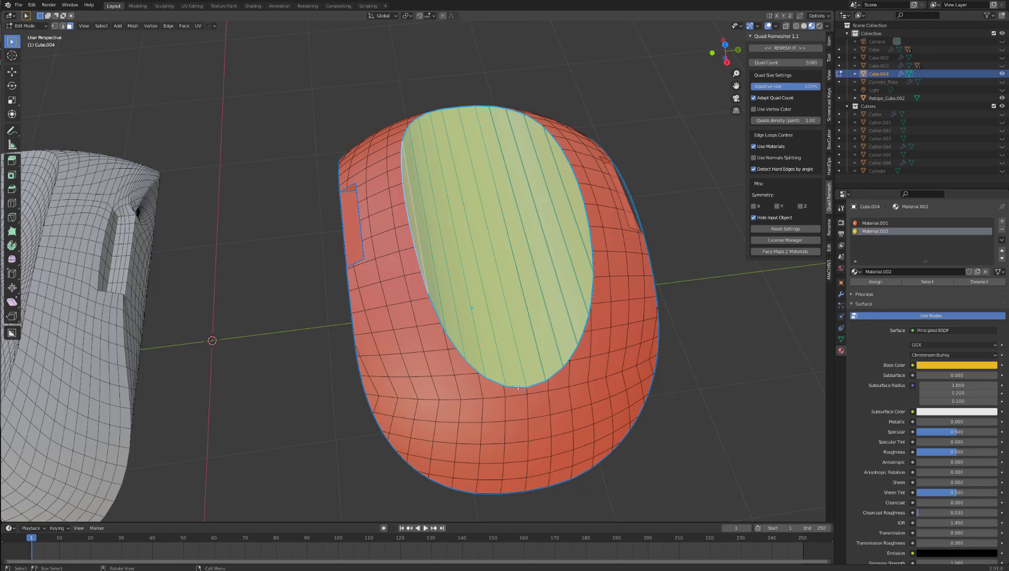
middle_drag(394, 259, 448, 228)
shift+middle_drag(342, 219, 371, 242)
scroll(370, 242, up, 2)
Step: Assign the yellow Material.002 to the face inside the side slot
click(371, 242)
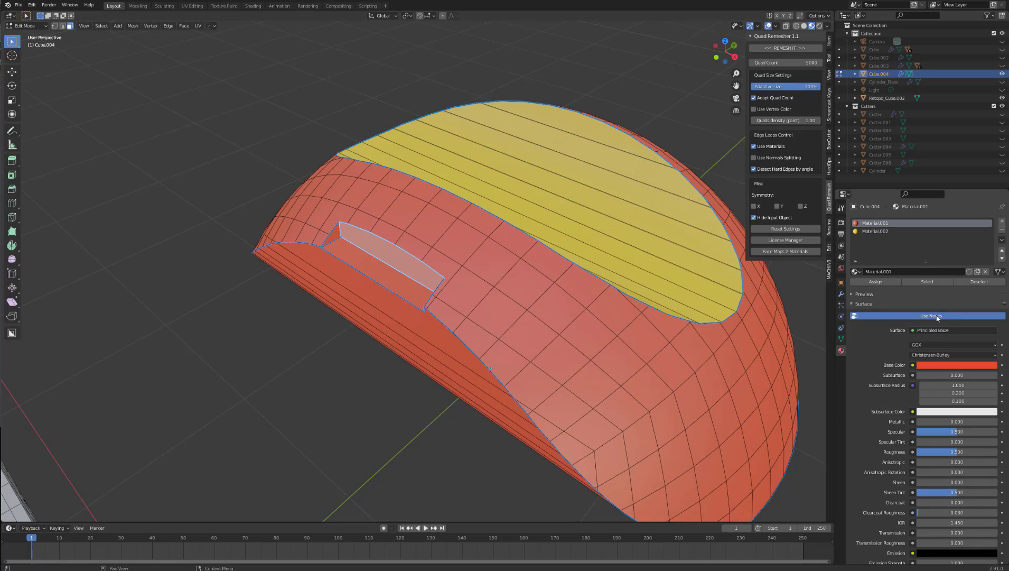
click(872, 231)
click(876, 282)
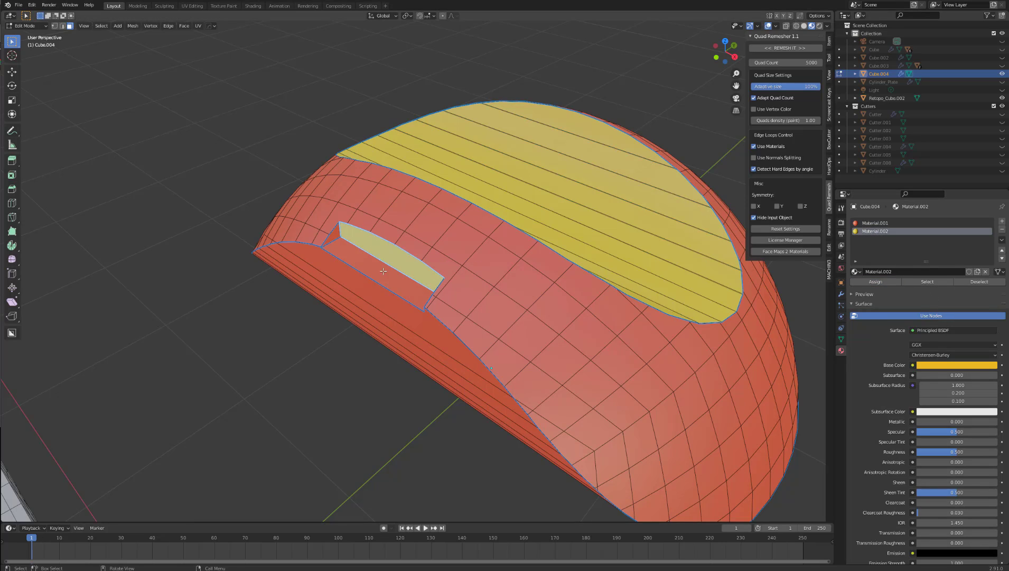
Step: Create a blue Material.003 in a third slot and assign it to both slot end faces
click(1002, 221)
click(927, 271)
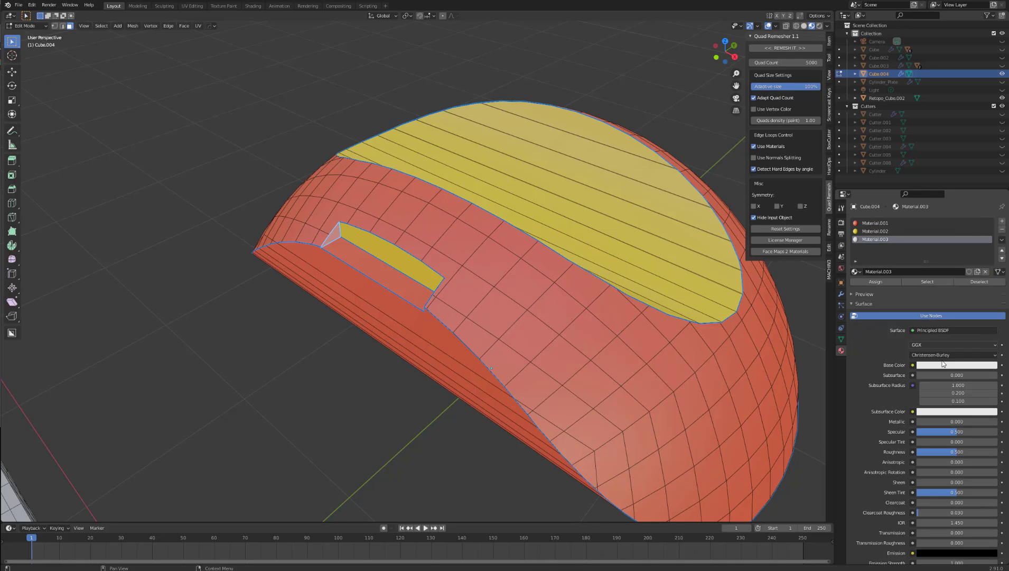
click(943, 365)
drag(958, 275, 963, 264)
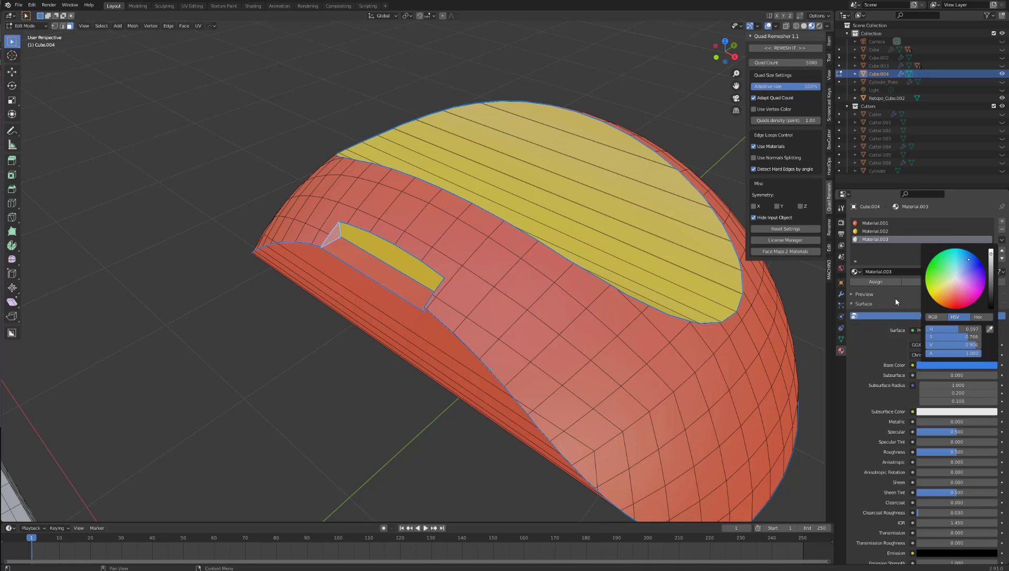
click(875, 282)
click(389, 285)
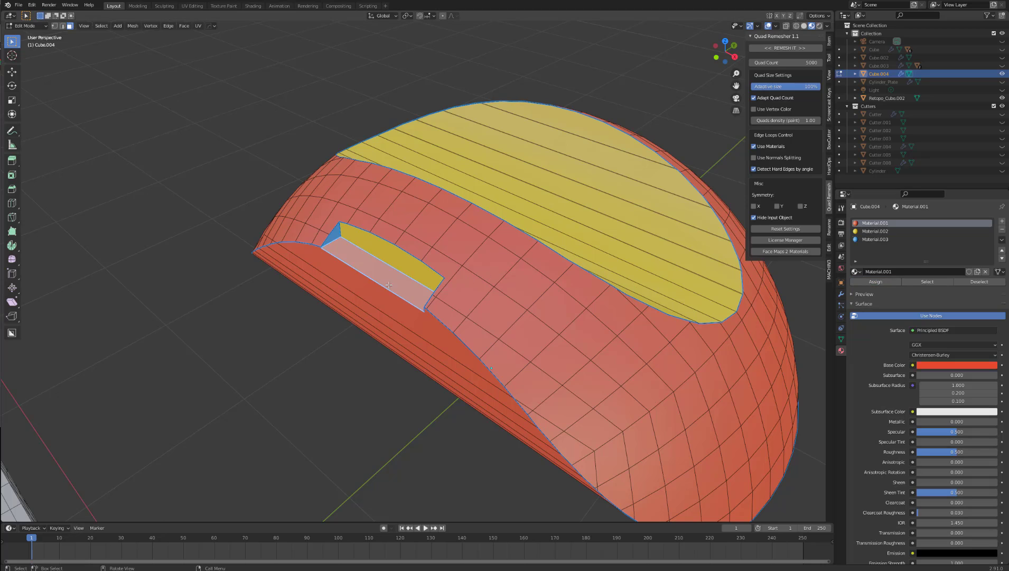
middle_drag(389, 285, 508, 285)
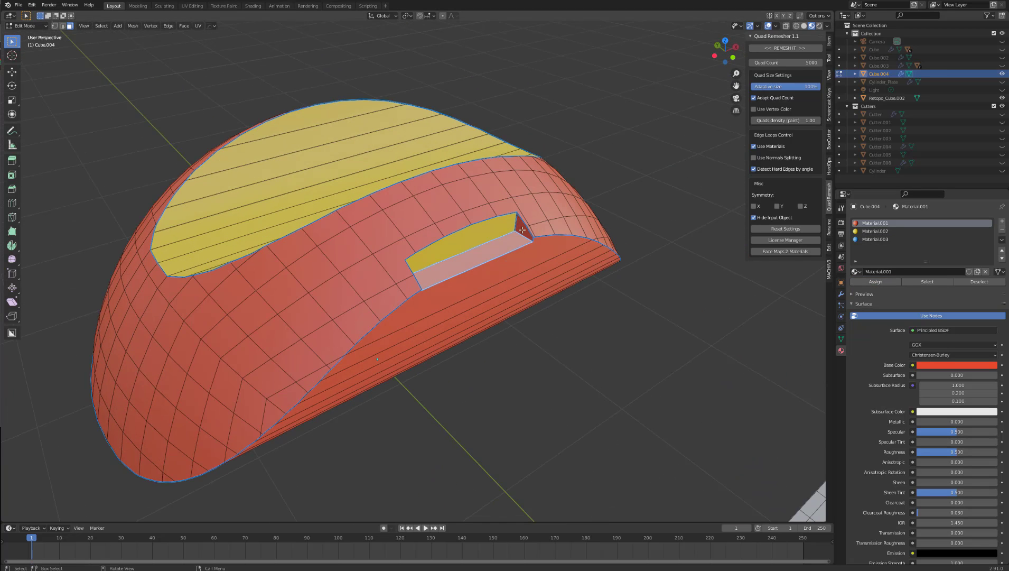
click(865, 238)
click(876, 281)
Step: Create a green Material.004 in a fourth slot and assign it to the slot's bottom strip
click(470, 253)
middle_drag(470, 253, 699, 244)
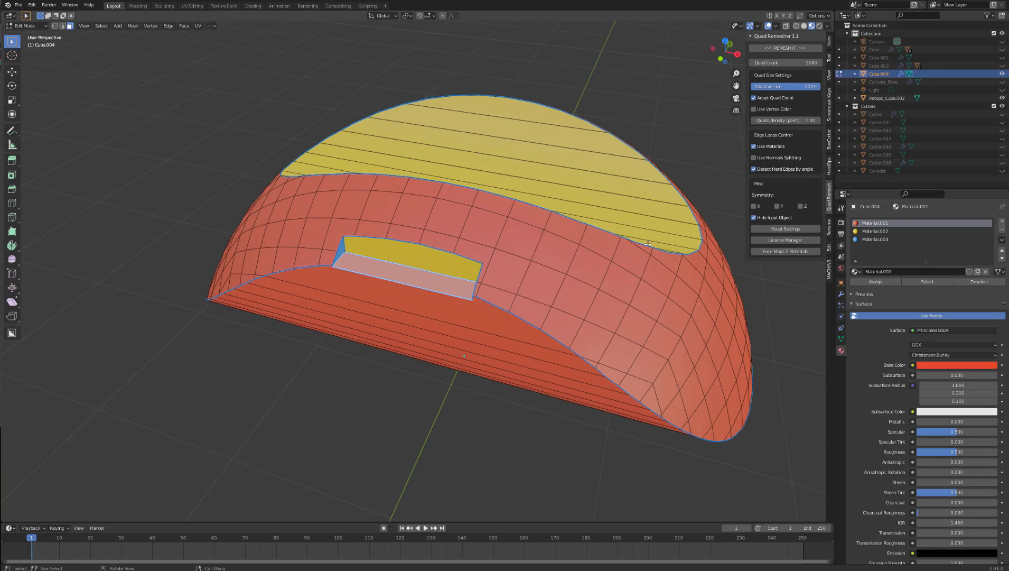
click(1002, 221)
click(899, 271)
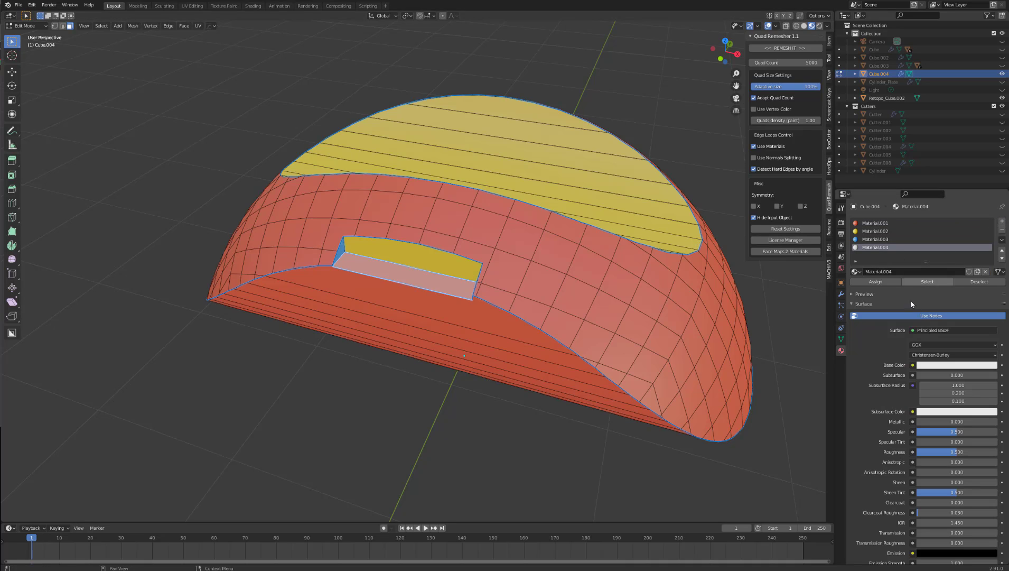
click(931, 365)
drag(953, 276, 930, 261)
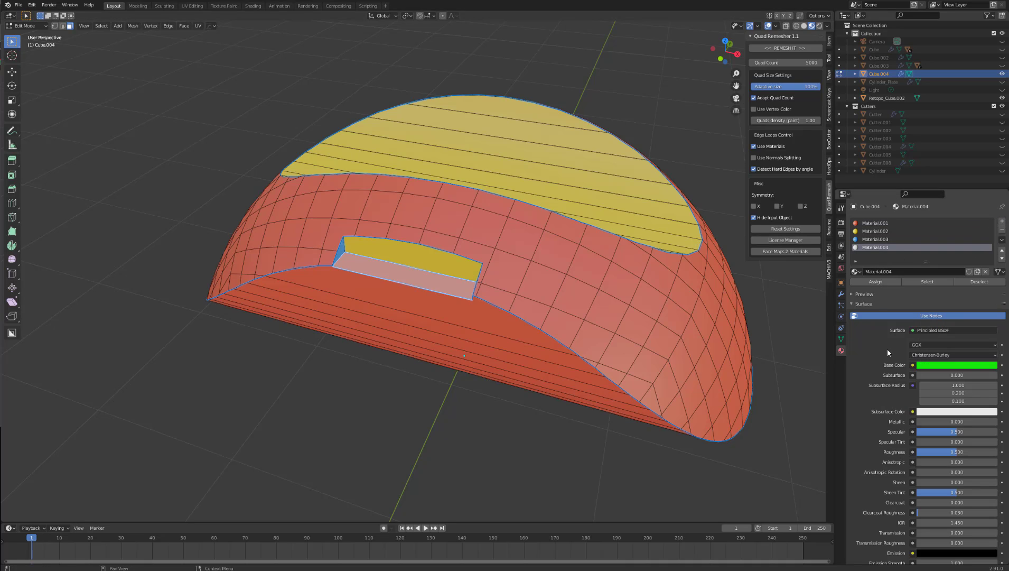
click(884, 281)
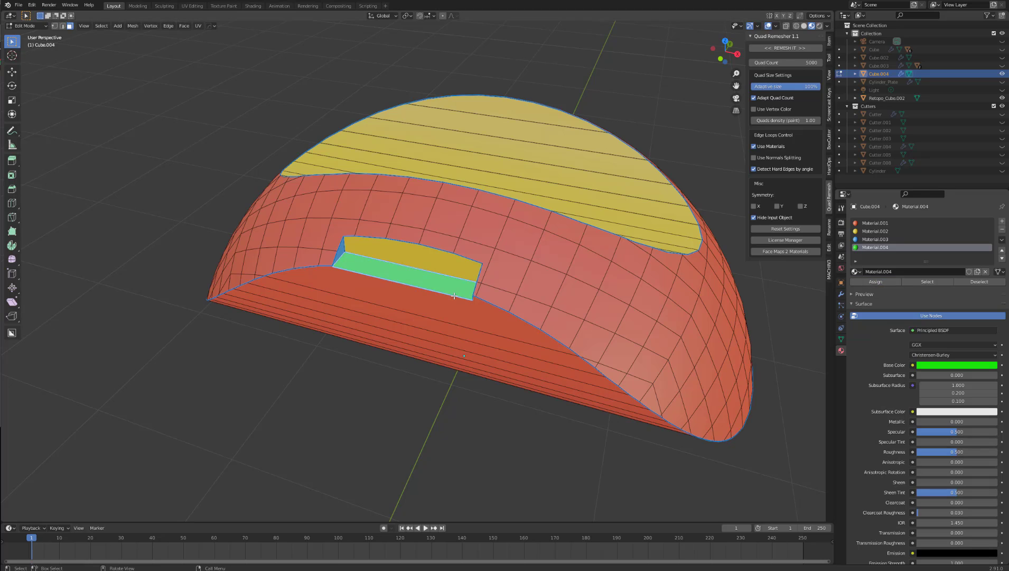
click(338, 329)
middle_drag(338, 329, 317, 307)
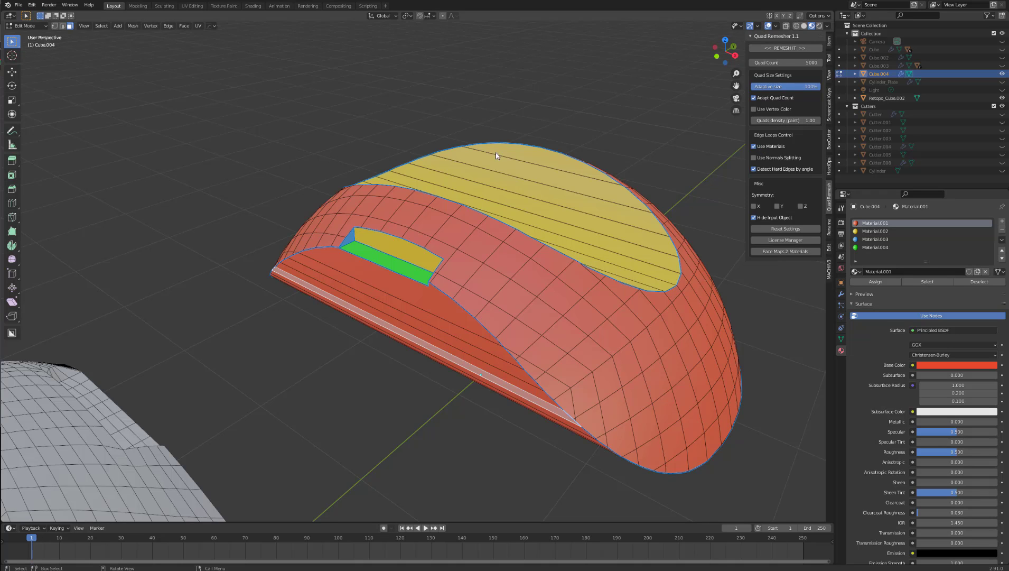
Step: Return to Object Mode, remesh the coloured mouse into Retopo_Cube.004, and switch to plain Solid shading
key(Tab)
middle_drag(576, 139, 568, 144)
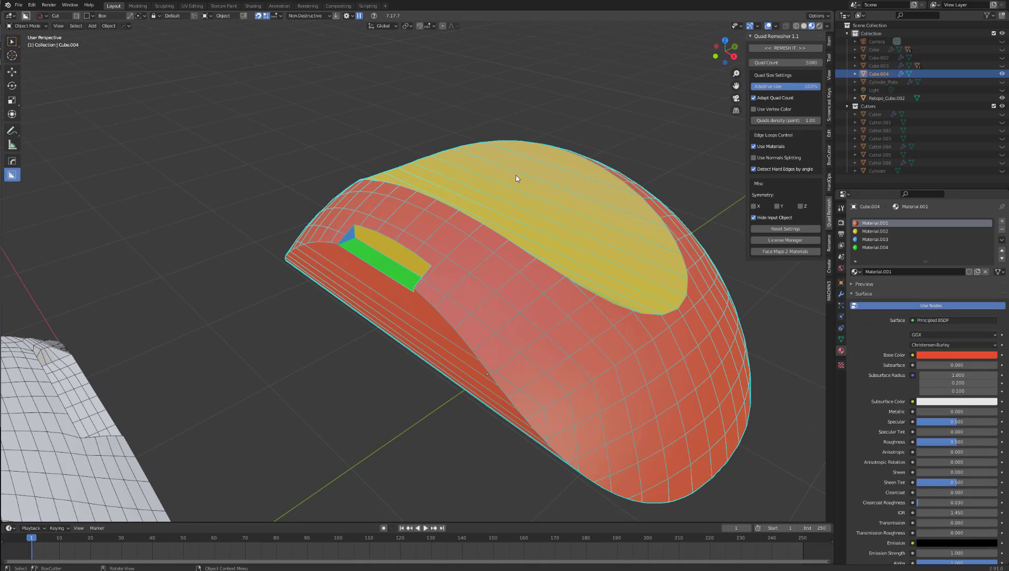
click(787, 48)
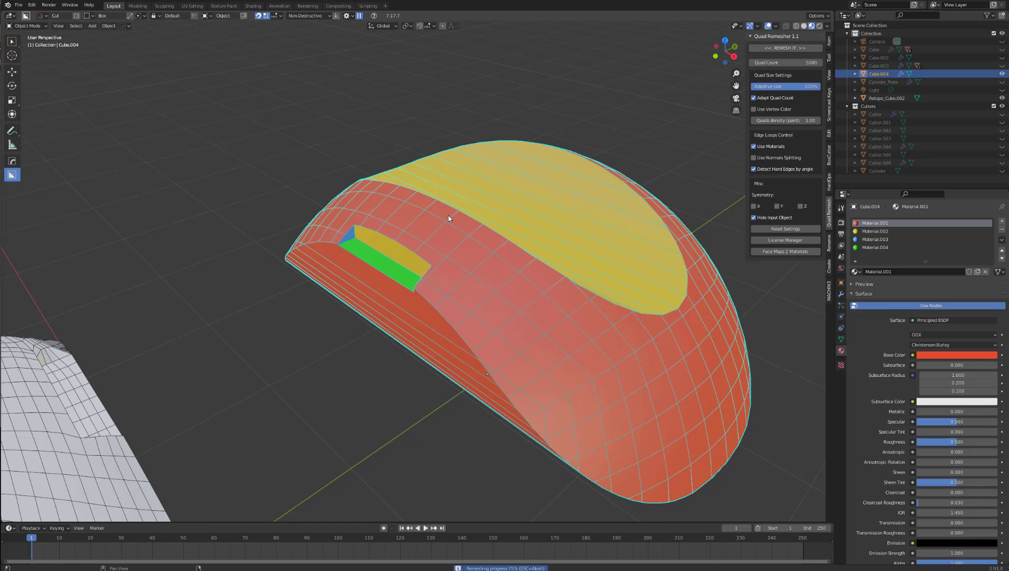
scroll(351, 241, up, 3)
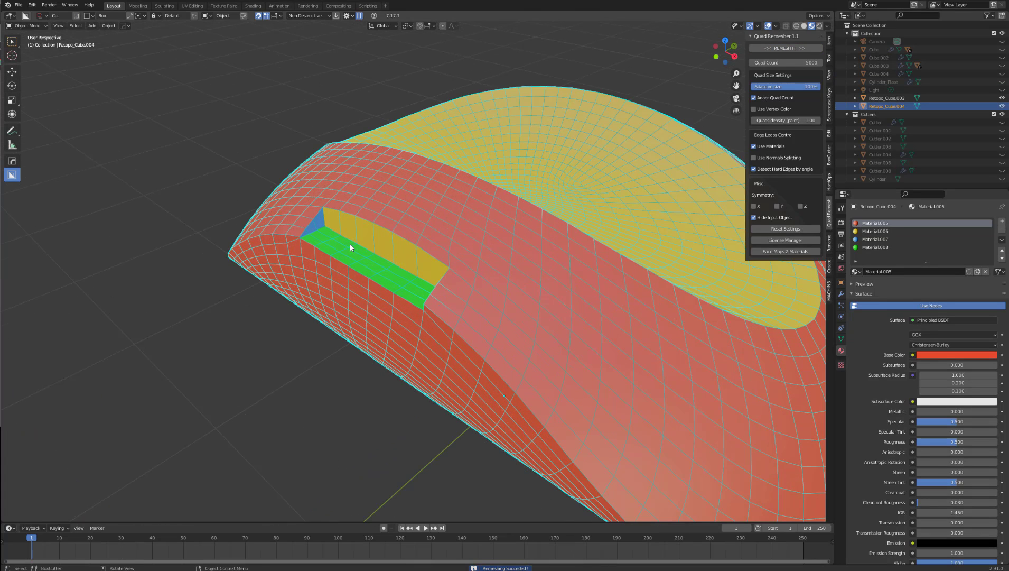
click(804, 25)
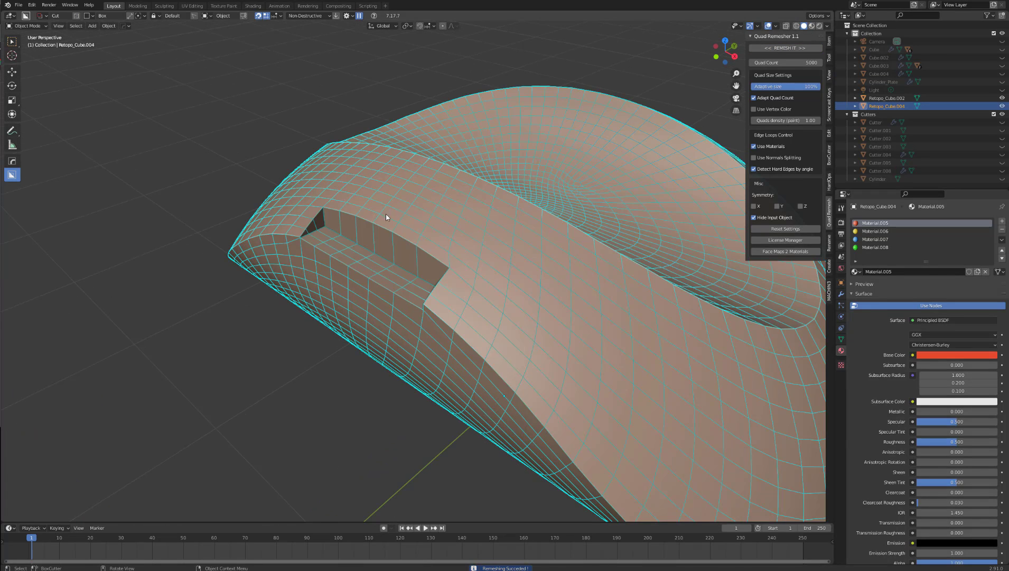
Step: Orbit and zoom around Retopo_Cube.004 and the original mouse to inspect the new quad mesh
middle_drag(355, 220, 318, 216)
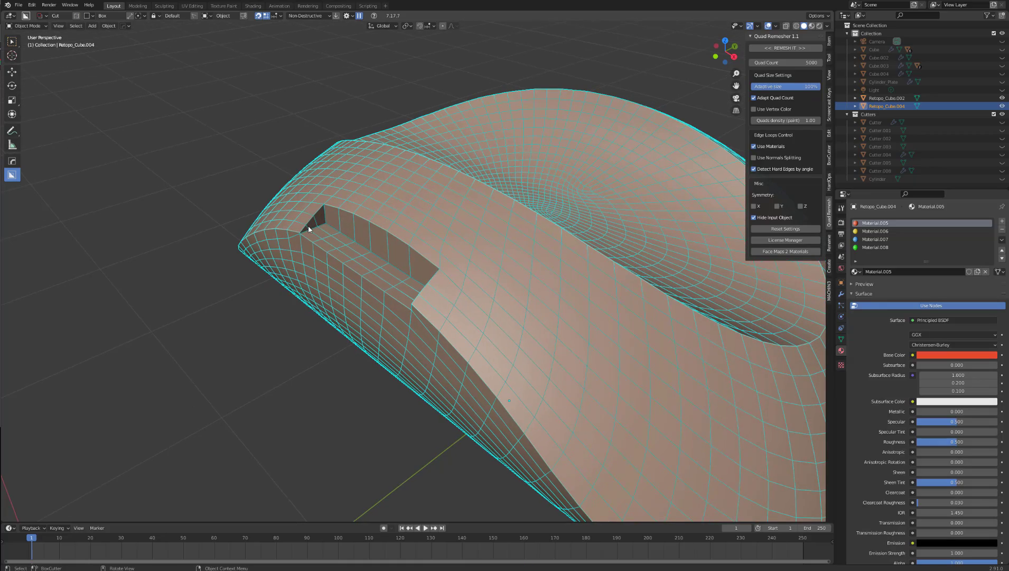
scroll(332, 222, down, 2)
scroll(343, 231, up, 1)
middle_drag(363, 230, 319, 232)
scroll(338, 230, down, 3)
middle_drag(236, 231, 248, 241)
shift+middle_drag(248, 240, 407, 236)
shift+middle_drag(602, 222, 482, 247)
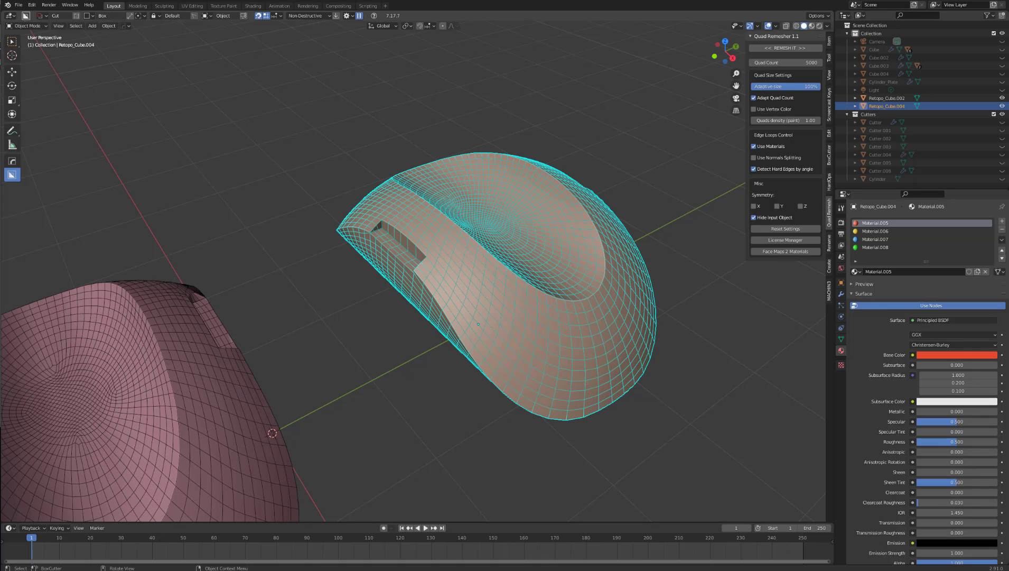
middle_drag(532, 203, 528, 206)
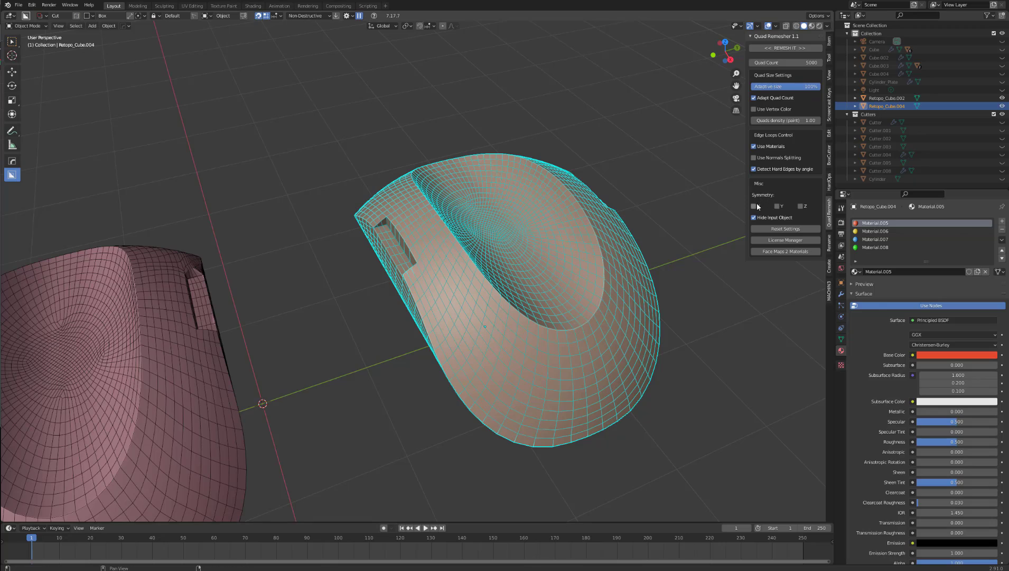
Step: Switch to top view, undo to reveal Cube.004, then remesh it again with Symmetry Y enabled
middle_drag(696, 179, 490, 243)
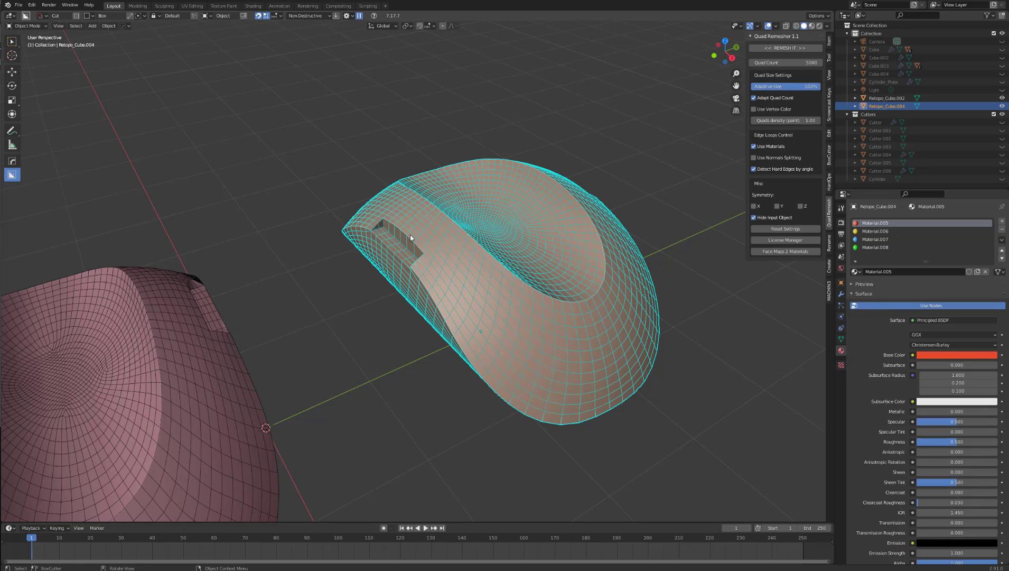
middle_drag(657, 124, 515, 170)
key(grave)
click(620, 108)
key(ctrl+z)
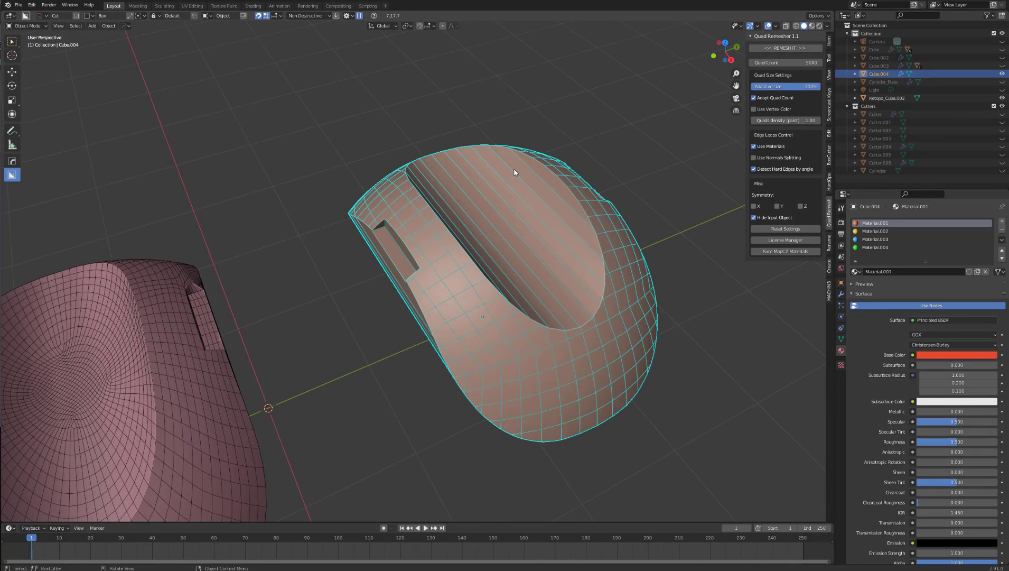
click(813, 27)
click(804, 27)
click(777, 207)
click(792, 50)
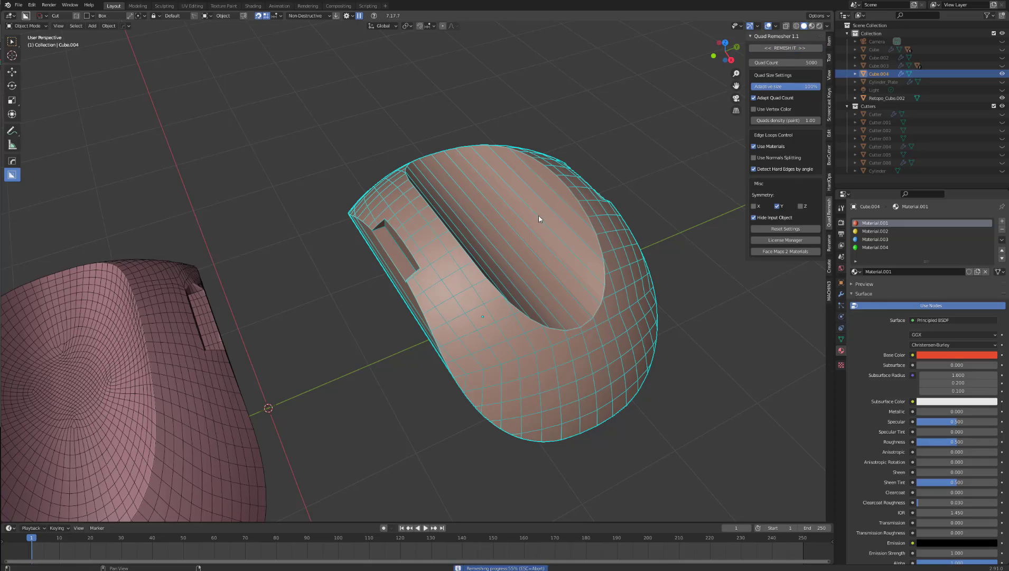